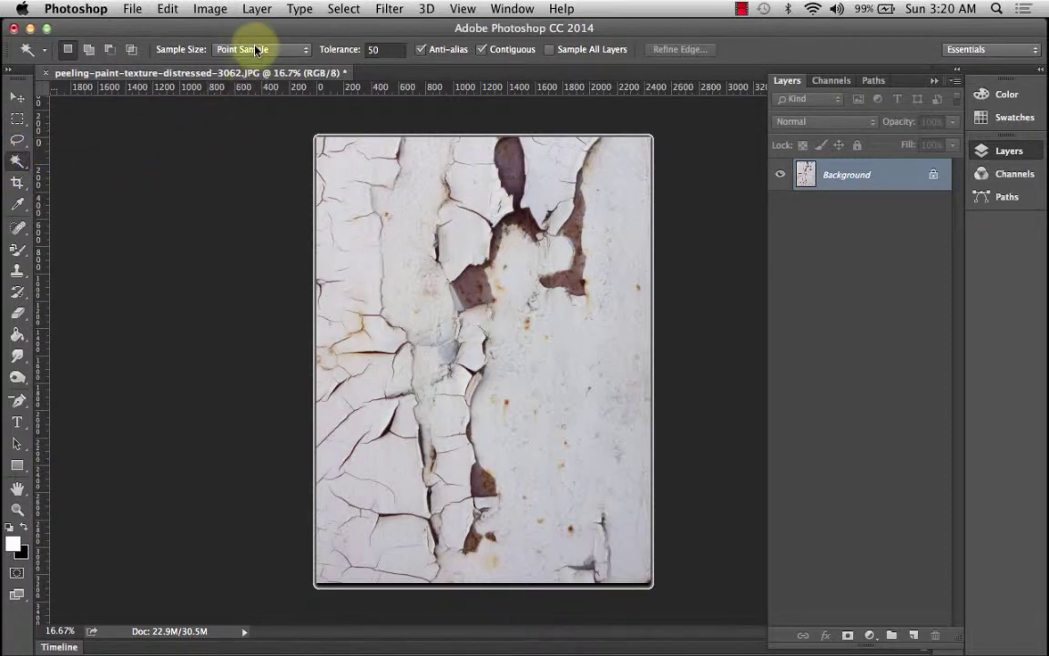
# Magic Wand the pale paint at Point Sample, Tolerance 50, then invert the selection.
pyautogui.click(256, 50)
pyautogui.click(229, 39)
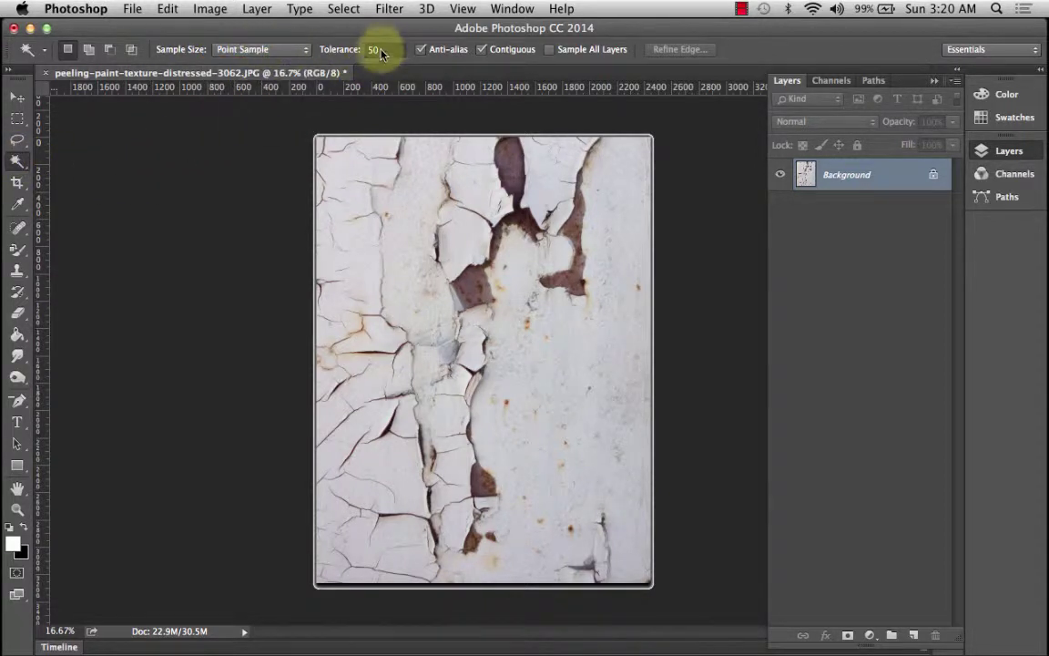
pyautogui.click(374, 50)
pyautogui.click(631, 191)
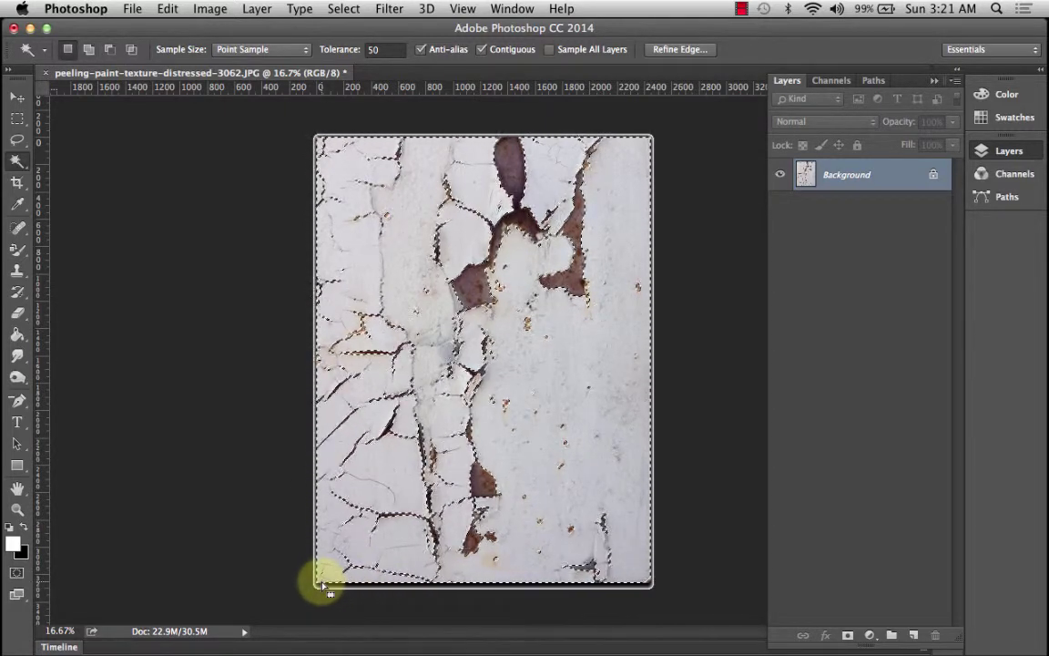
pyautogui.click(343, 9)
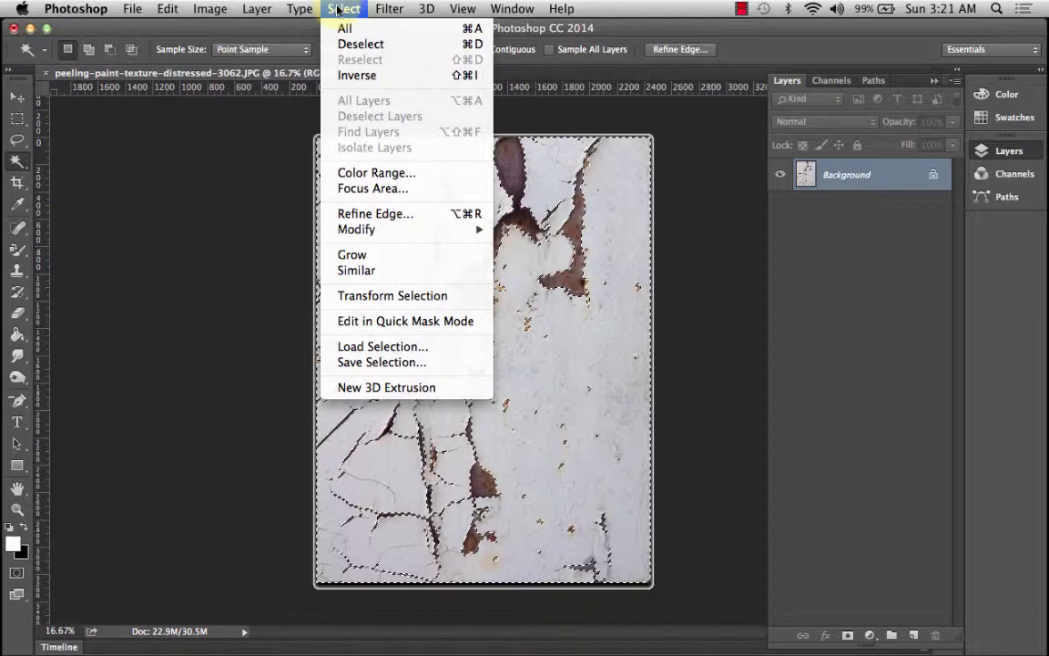
pyautogui.click(321, 75)
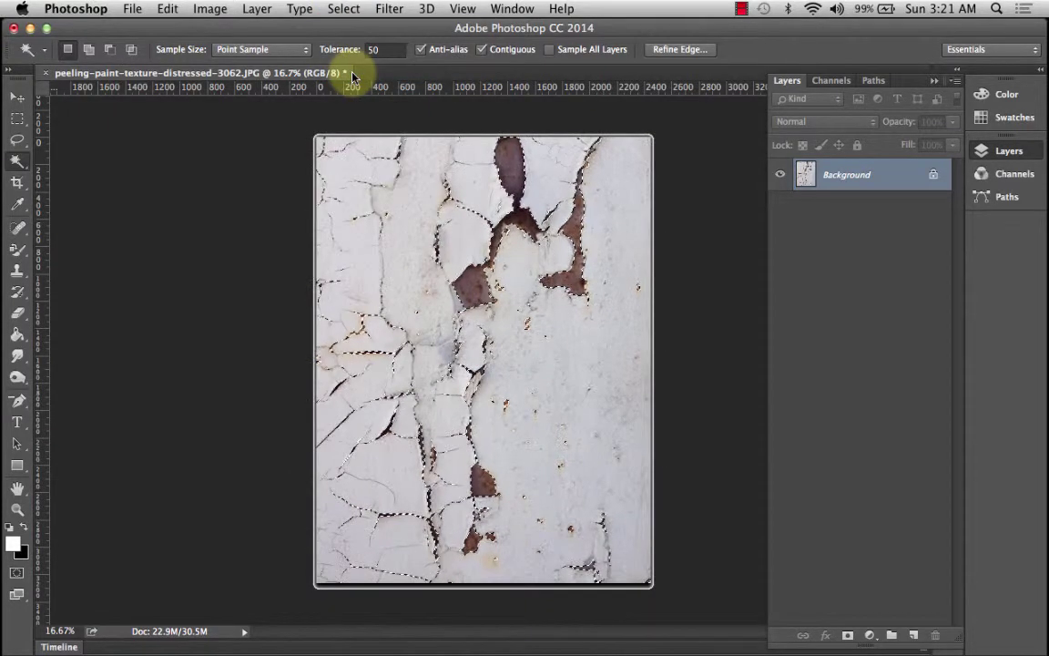
# Refine Edge with Smart Radius 30.8 px, Smooth 30, Contrast 4 and Shift Edge +67.
pyautogui.click(681, 49)
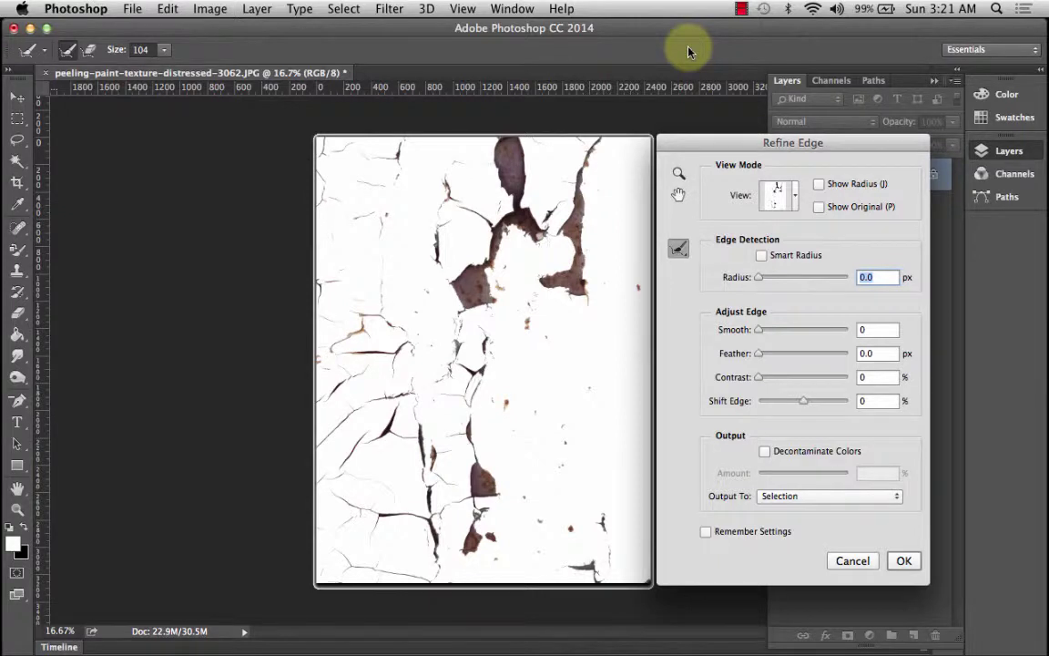
pyautogui.click(762, 255)
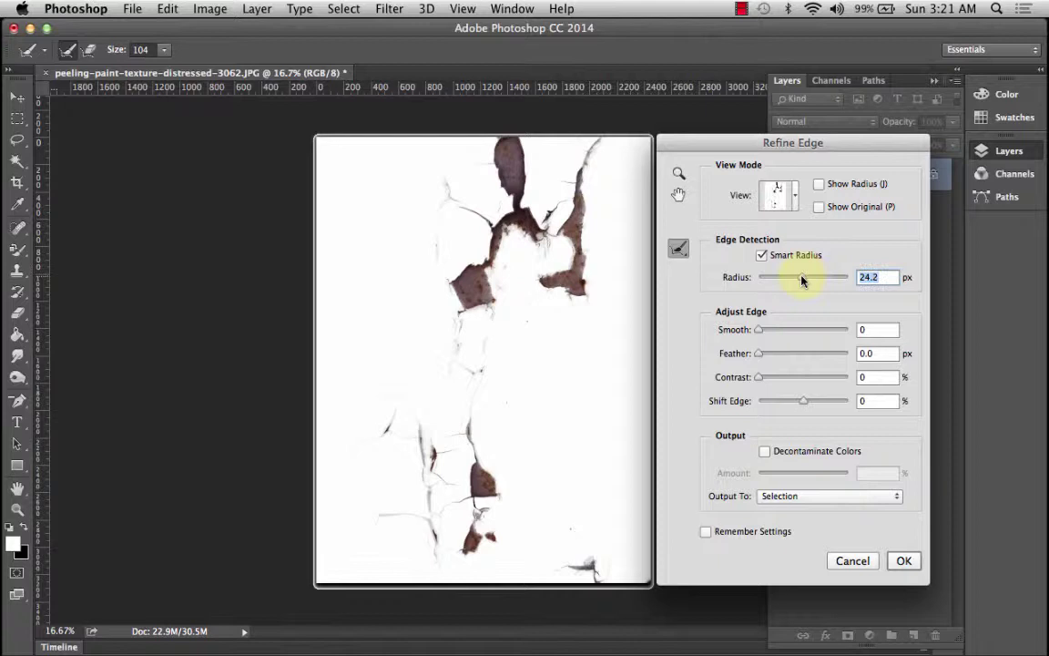
pyautogui.click(823, 401)
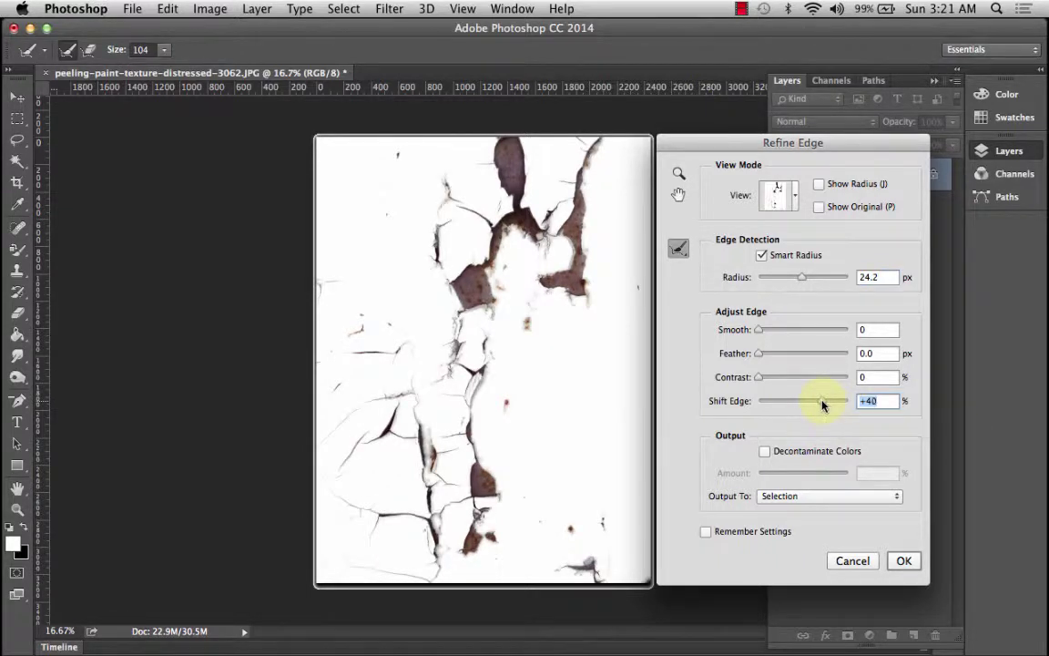
pyautogui.click(784, 329)
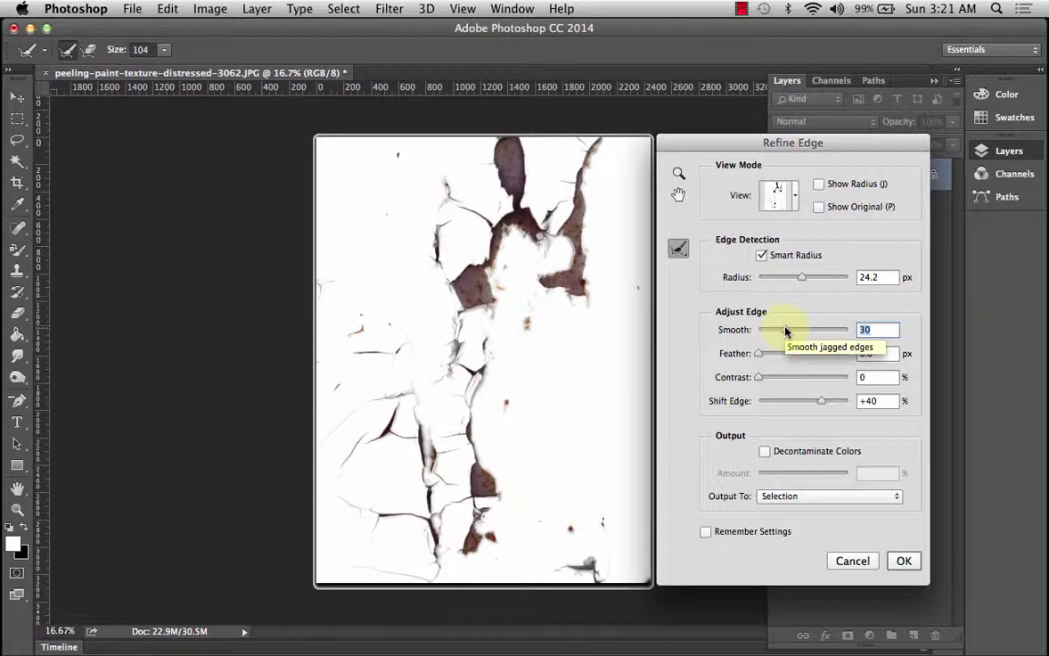
pyautogui.click(805, 278)
pyautogui.click(806, 402)
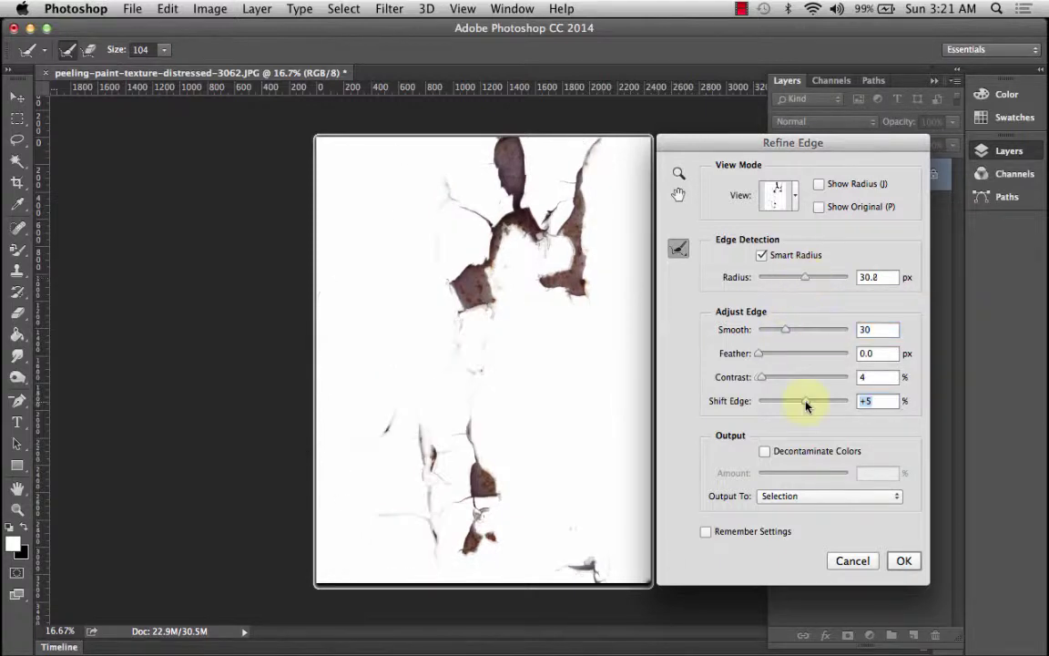
pyautogui.moveTo(805, 402); pyautogui.dragTo(832, 401)
# Decontaminate colours at 69% and output to a new layer with layer mask.
pyautogui.click(765, 451)
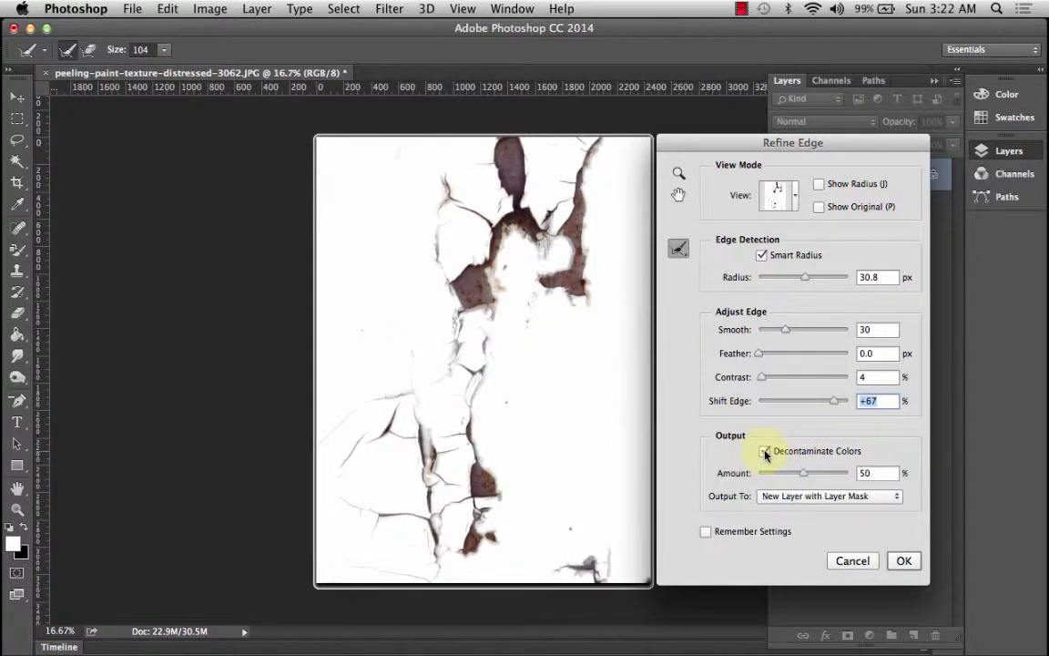
pyautogui.click(828, 474)
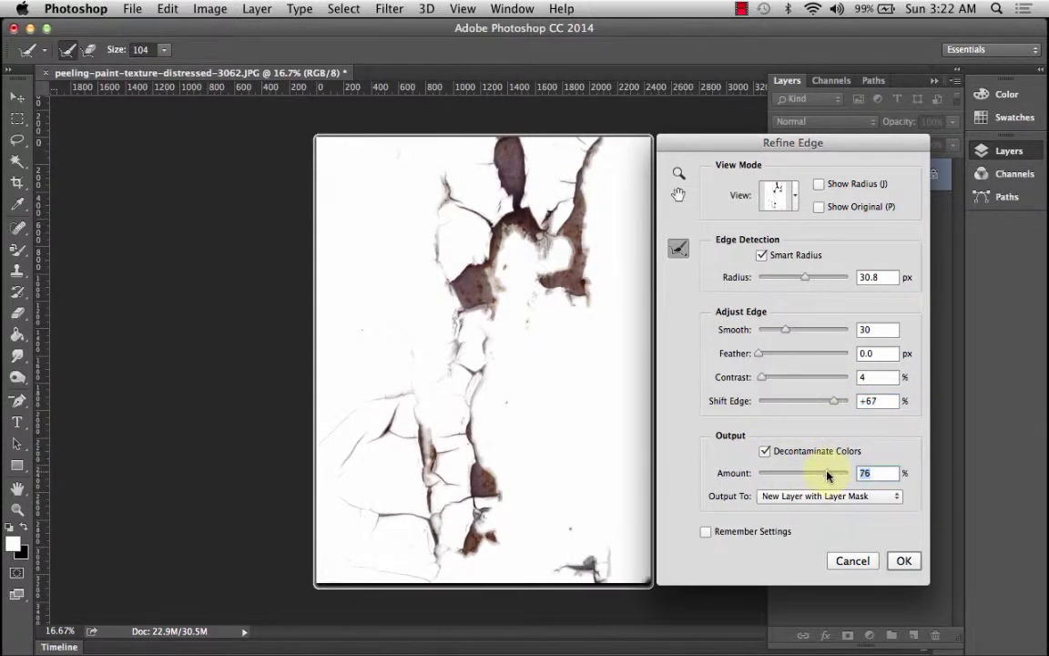
pyautogui.click(781, 499)
pyautogui.click(780, 497)
pyautogui.click(905, 562)
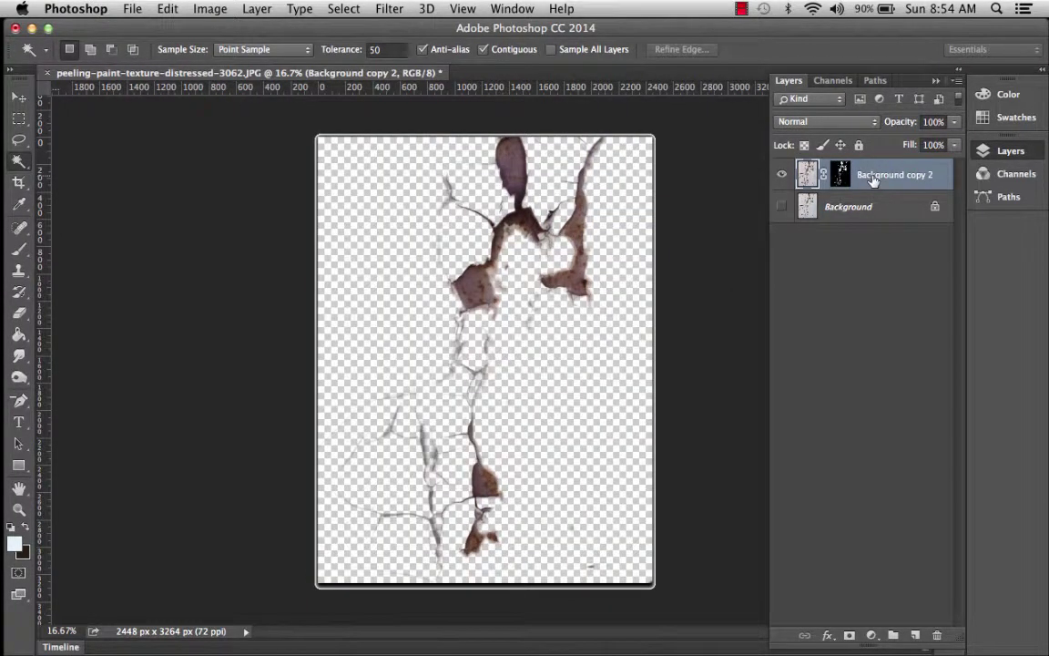
# Rename the Background copy 2 layer to 'Paint Crack'.
pyautogui.doubleClick(889, 173)
pyautogui.write('Paint Crack')
pyautogui.press('Return')
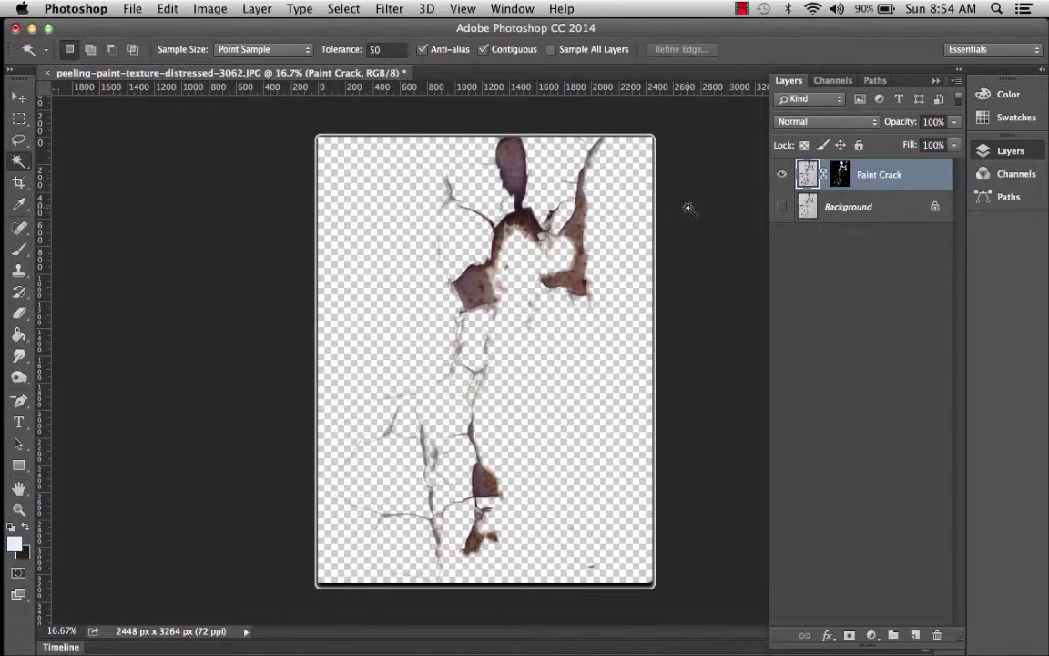
# Load Selection from the Paint Crack Mask channel.
pyautogui.click(344, 8)
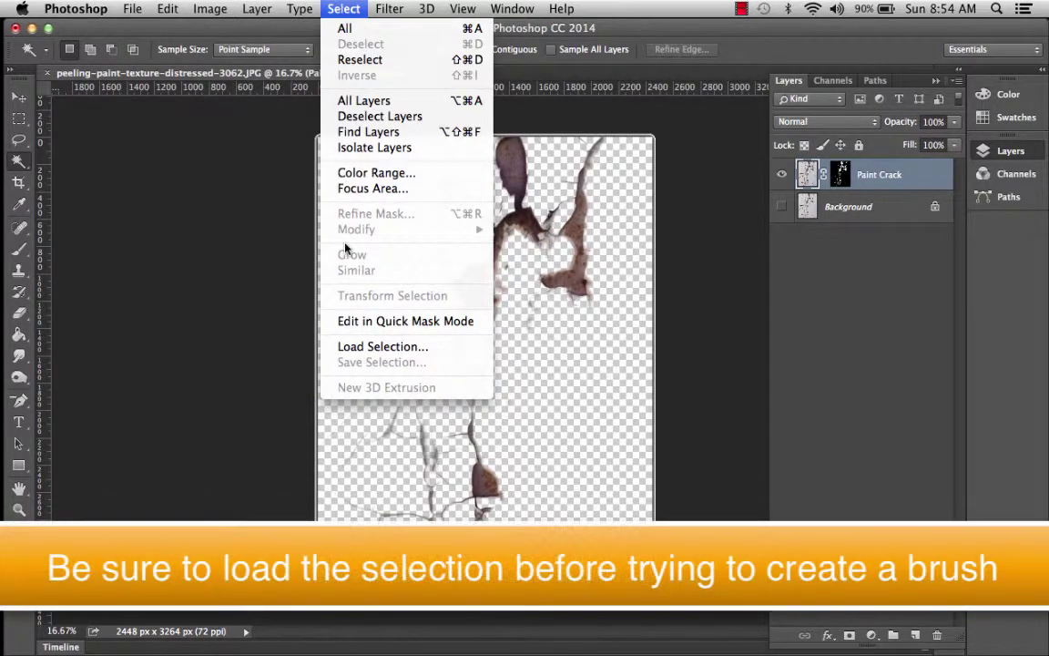
pyautogui.click(354, 346)
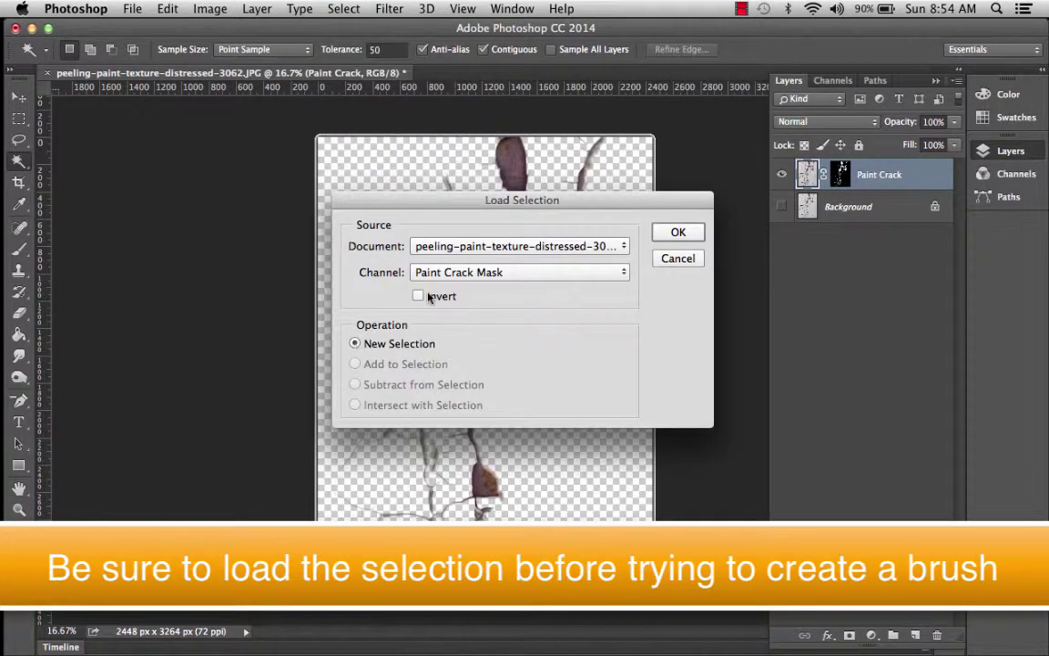
pyautogui.click(450, 273)
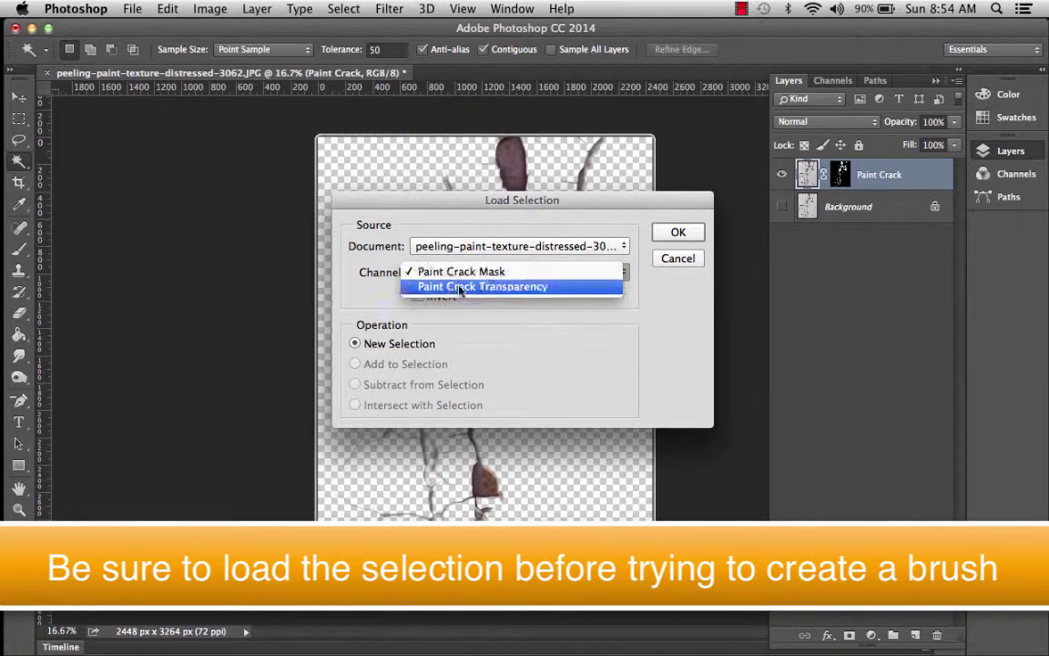
pyautogui.click(468, 273)
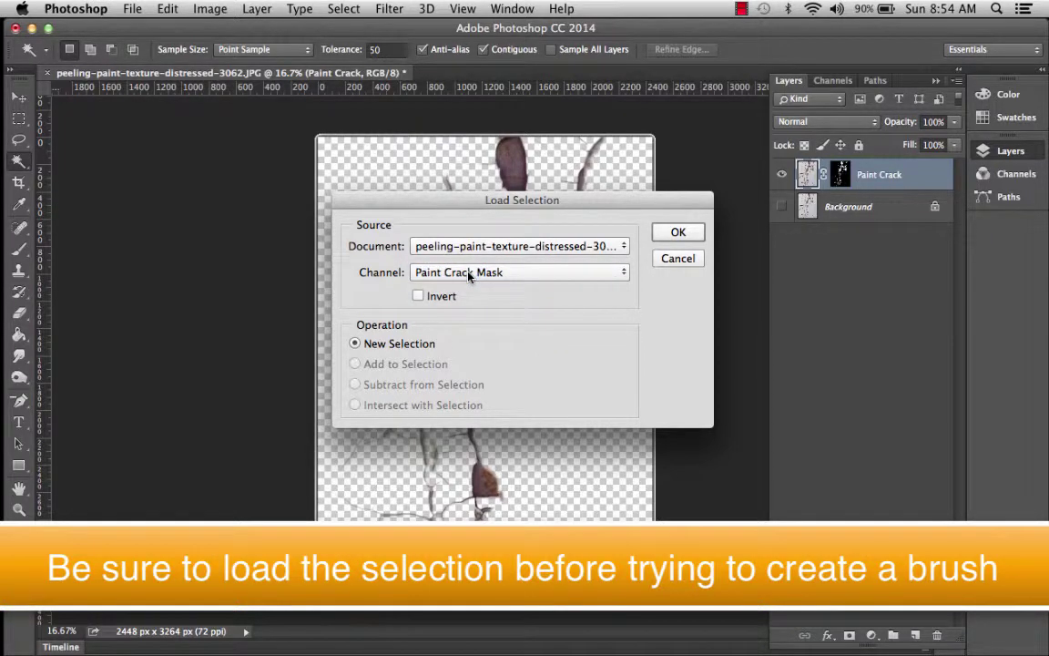
pyautogui.click(677, 233)
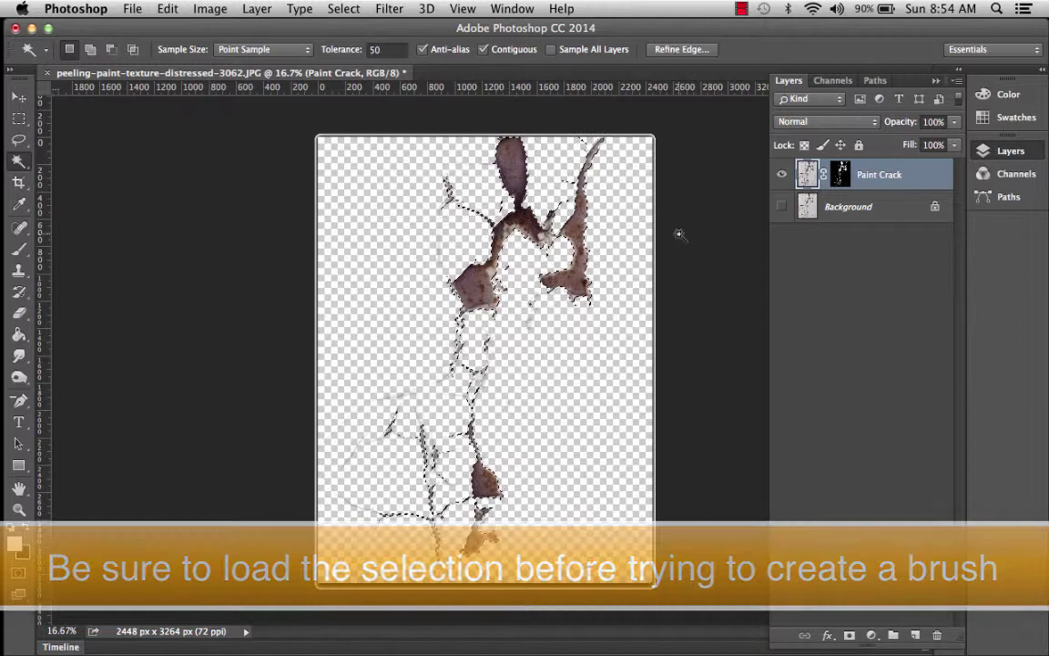
# Define a brush preset named 'Paint Crack' from the loaded selection.
pyautogui.click(206, 11)
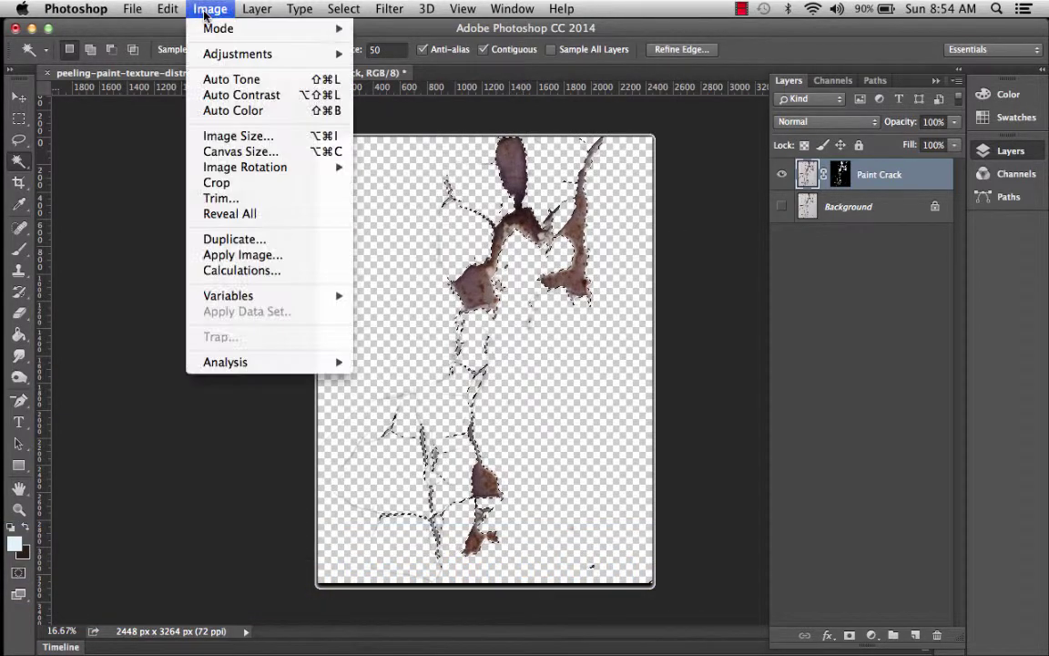
pyautogui.moveTo(168, 9)
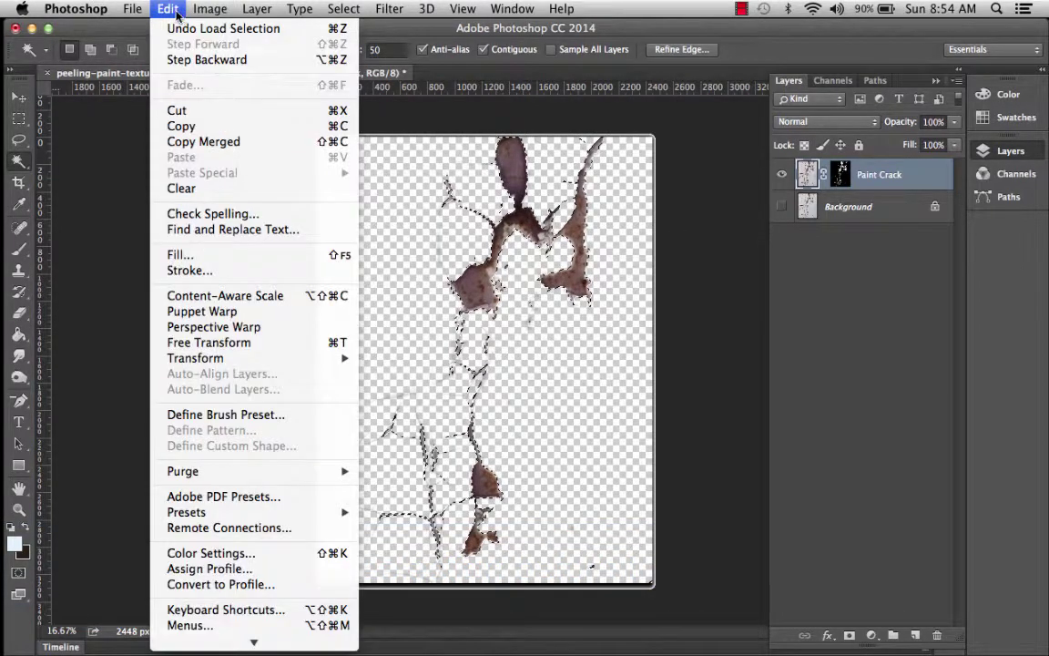
pyautogui.click(224, 415)
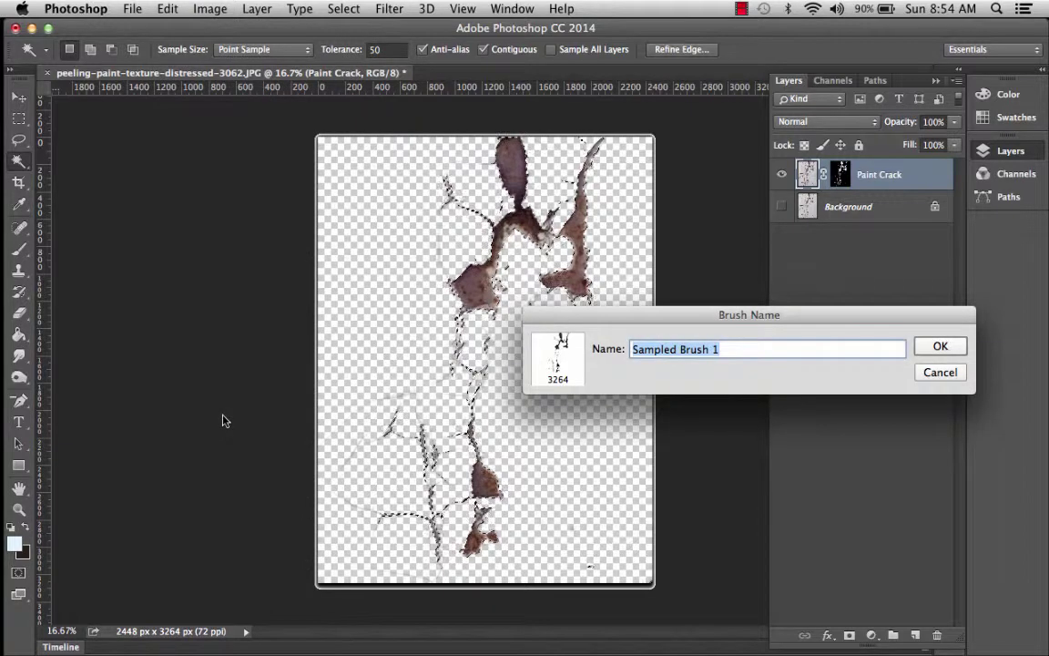
pyautogui.write('Paint Crack')
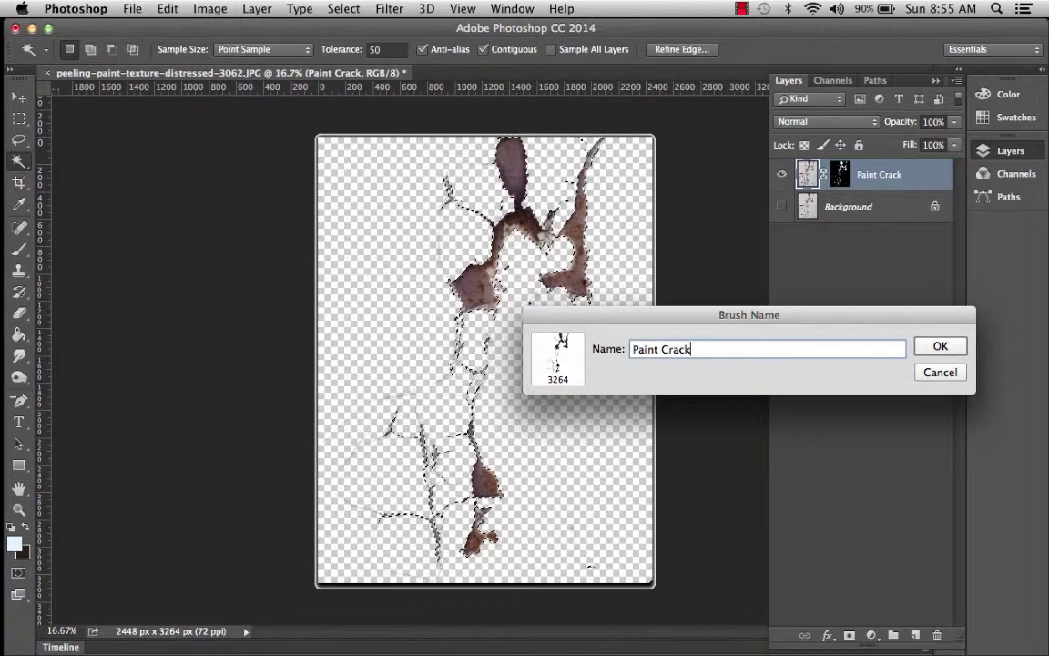
pyautogui.press('Return')
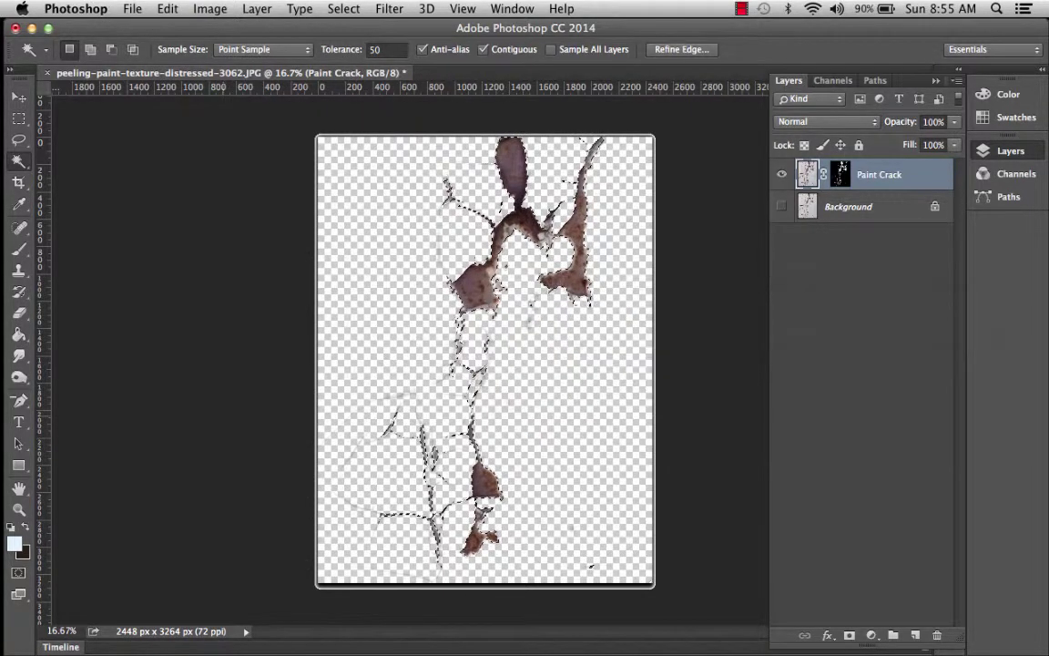
pyautogui.click(515, 9)
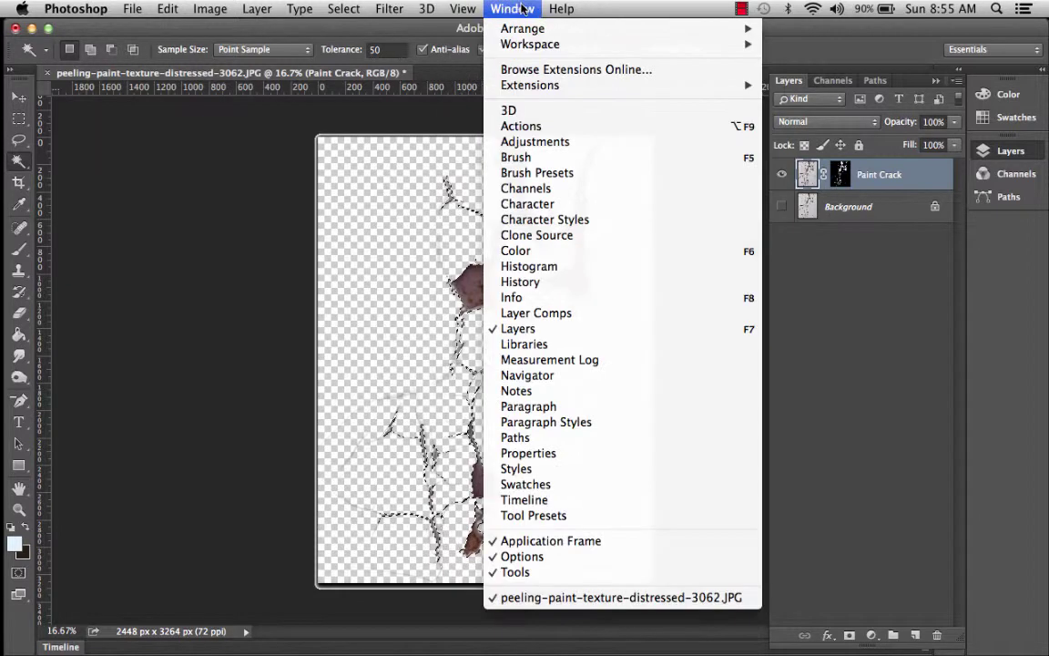
# Open the Brush and Brush Presets panels and choose the 3264 px crack brush.
pyautogui.click(516, 158)
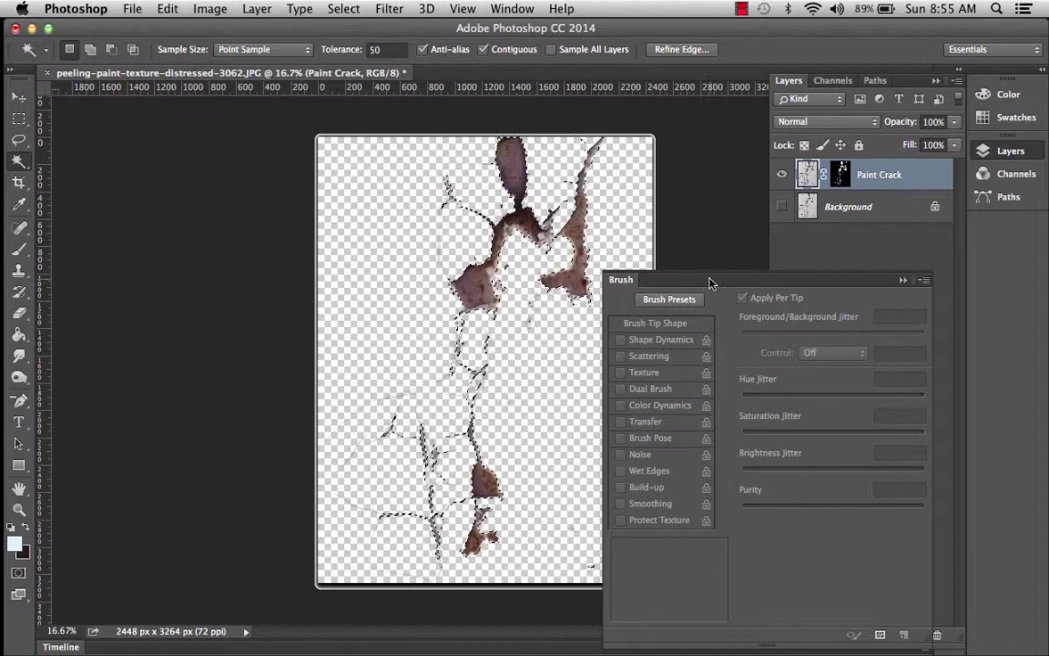
pyautogui.moveTo(711, 284); pyautogui.dragTo(712, 236)
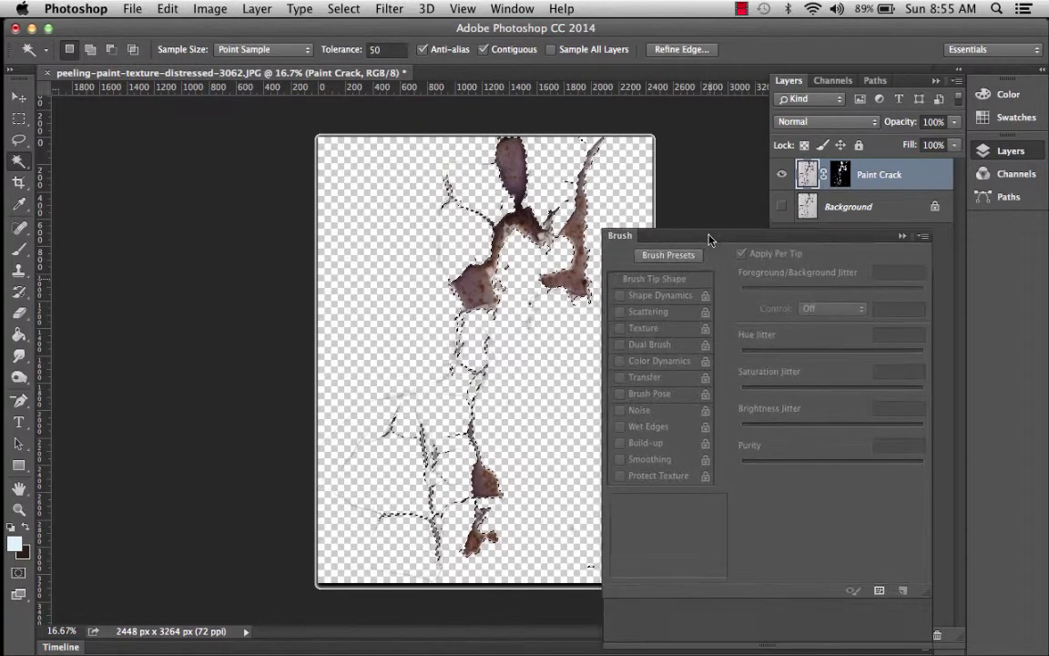
pyautogui.click(489, 8)
pyautogui.click(536, 172)
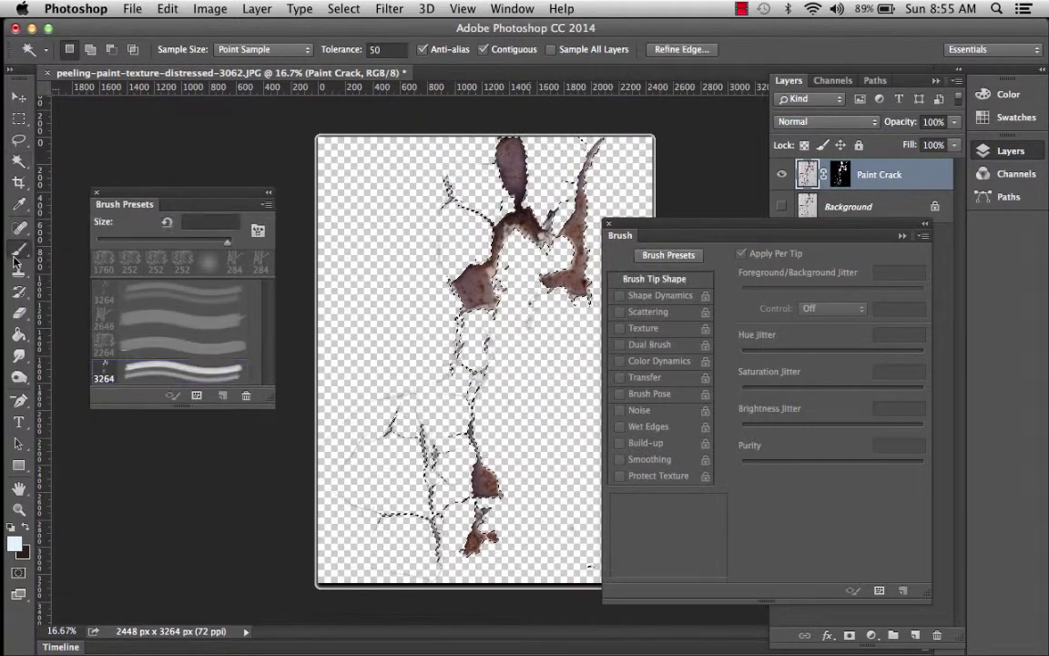
pyautogui.click(167, 349)
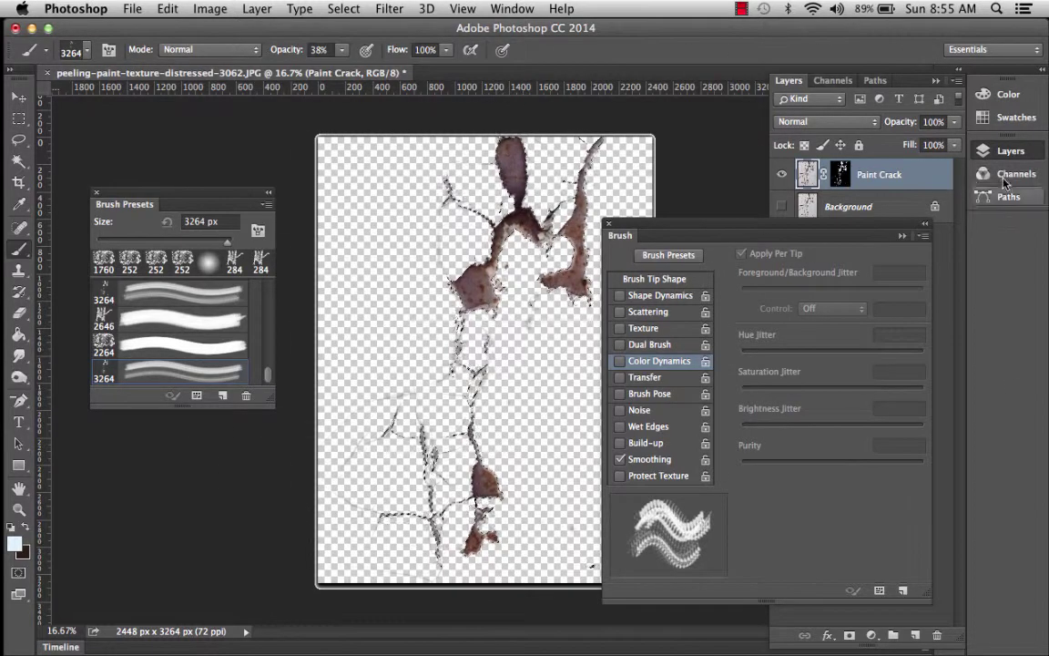
# Add two empty layers, Layer 1 and Layer 2, above Paint Crack.
pyautogui.click(833, 409)
pyautogui.click(916, 635)
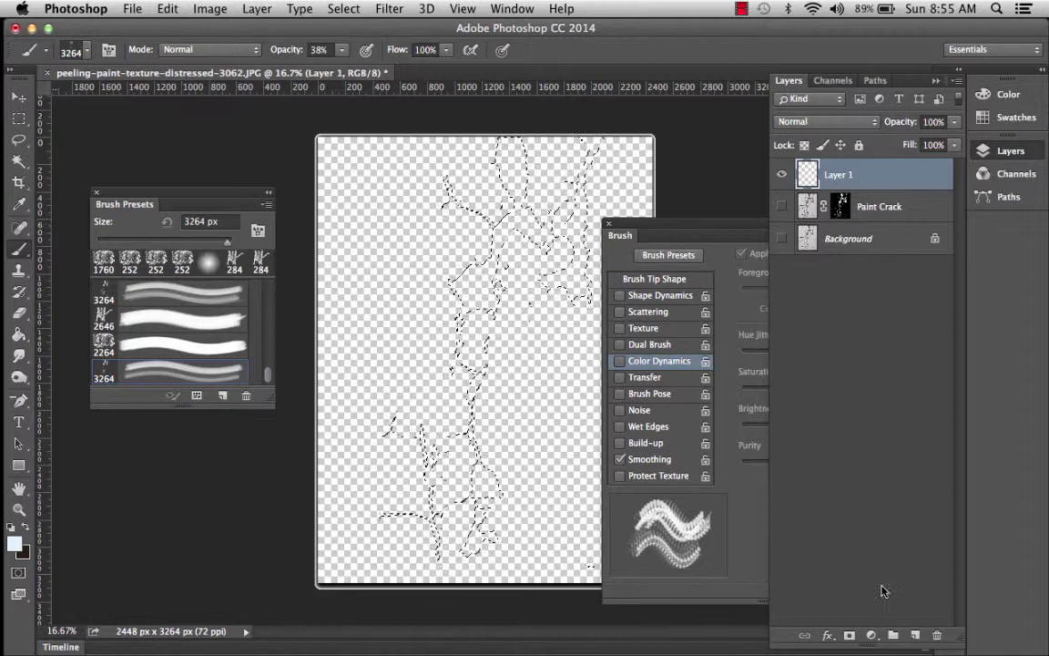
pyautogui.click(891, 207)
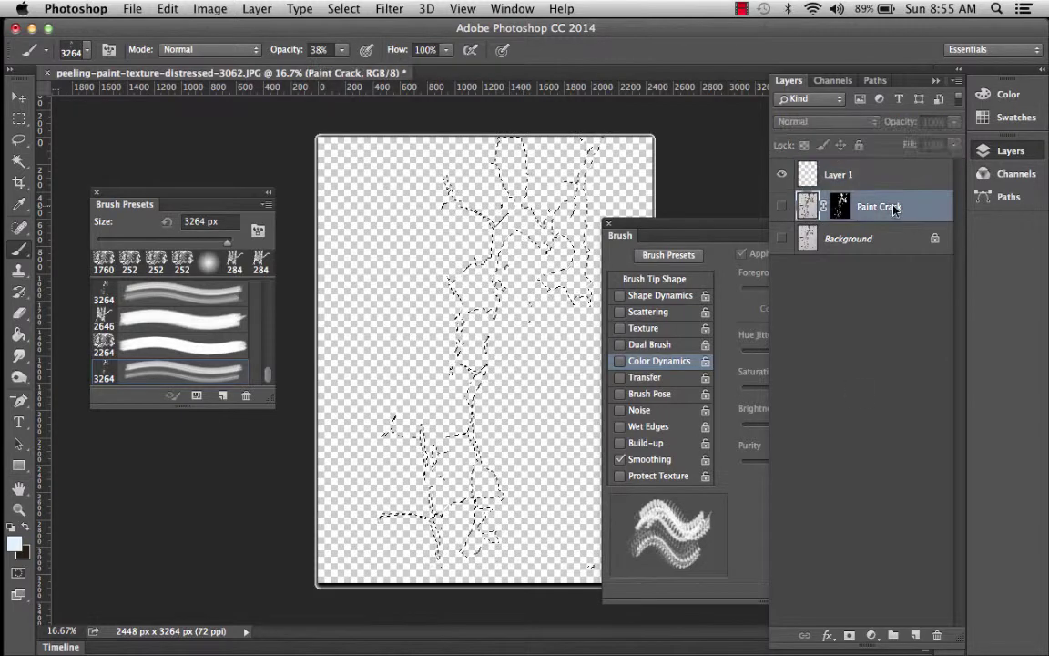
pyautogui.click(915, 635)
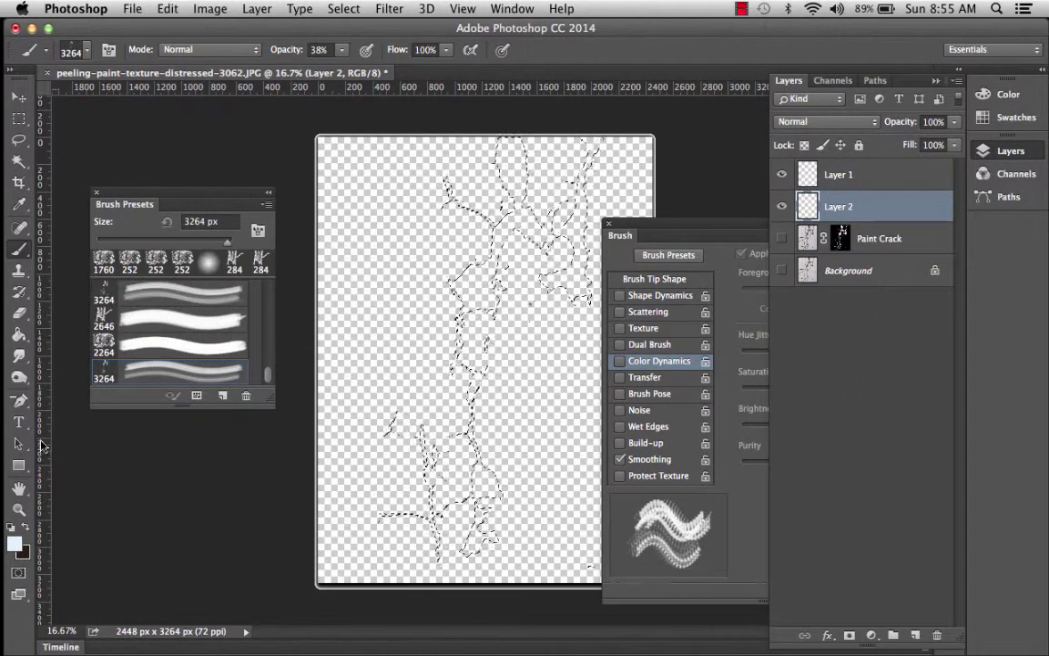
pyautogui.click(19, 334)
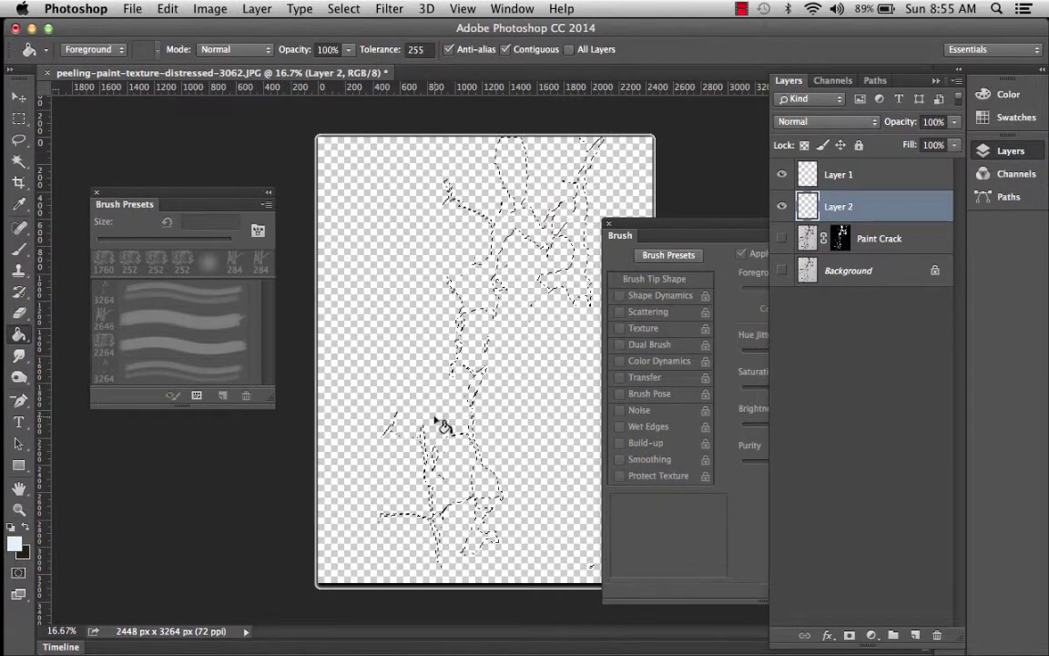
# Fill Layer 2 with pale blue, then select Layer 1 with black as foreground.
pyautogui.click(470, 346)
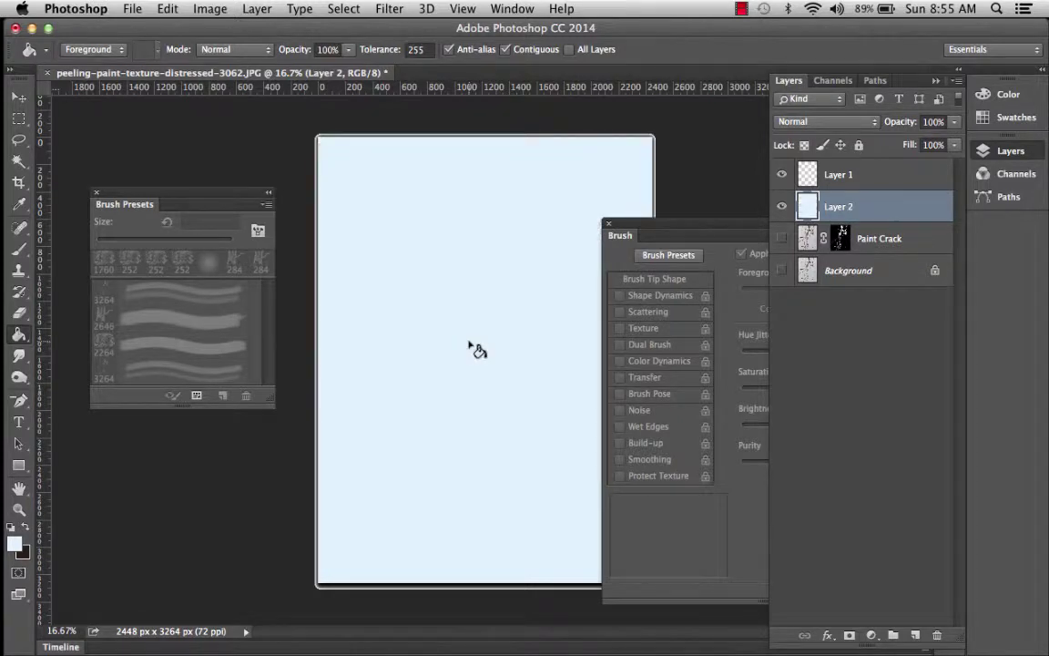
pyautogui.click(848, 180)
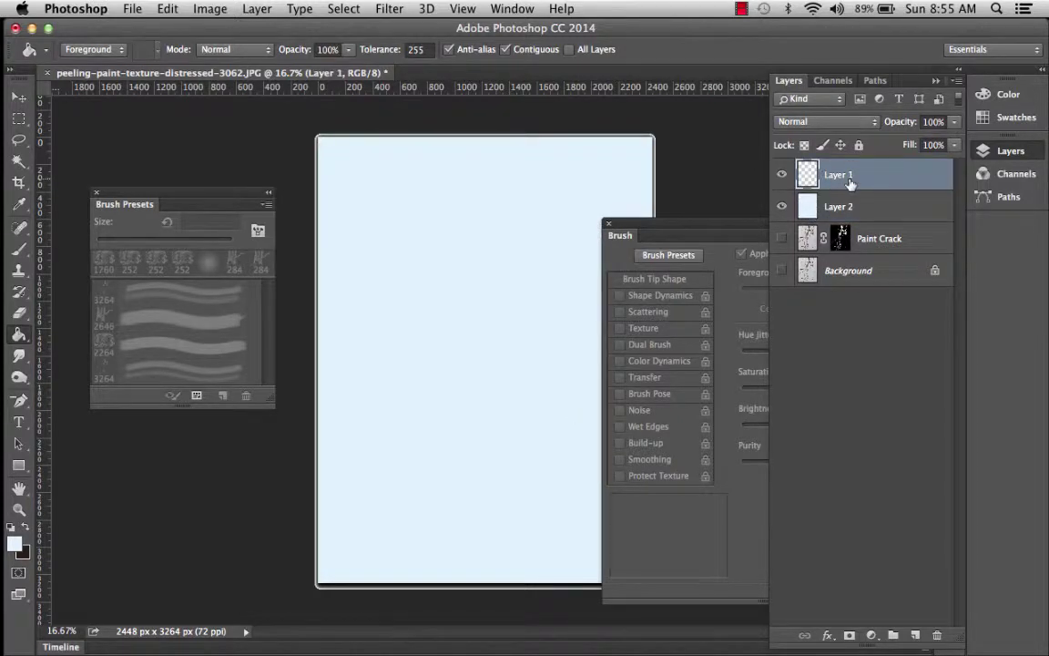
pyautogui.click(27, 525)
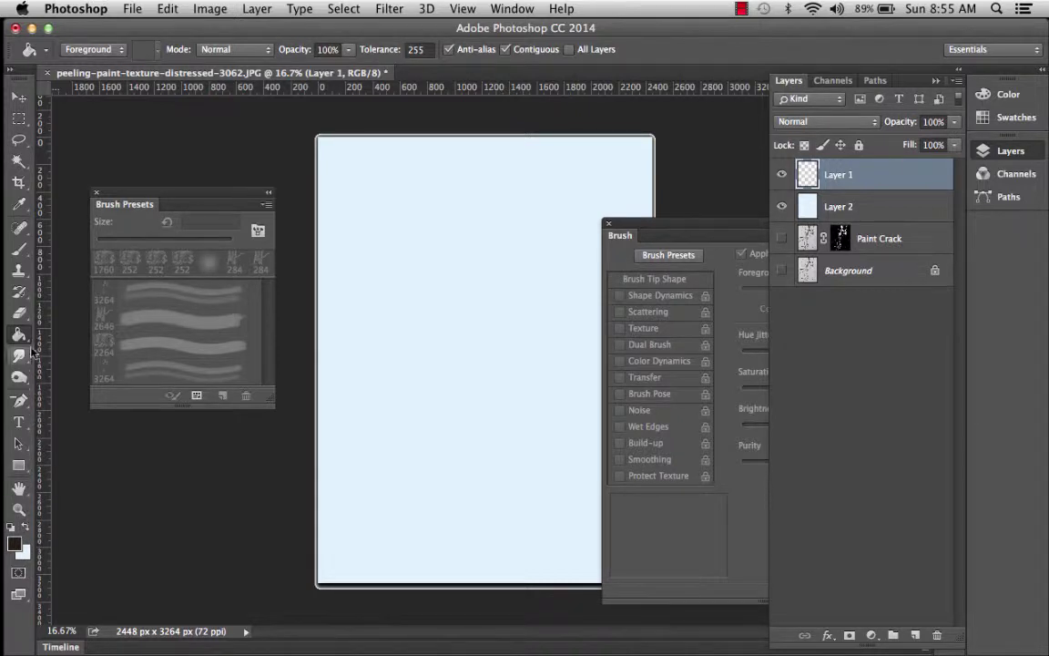
# Stamp a grey crack on Layer 1, then set brush Scattering to 668% with Both Axes off.
pyautogui.click(18, 249)
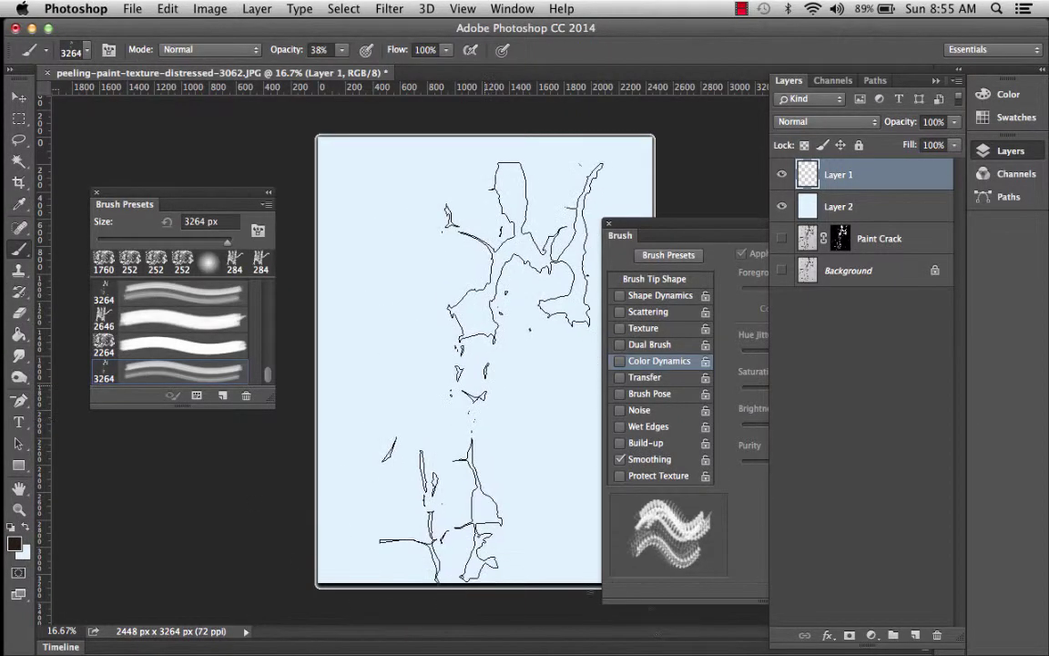
pyautogui.click(491, 360)
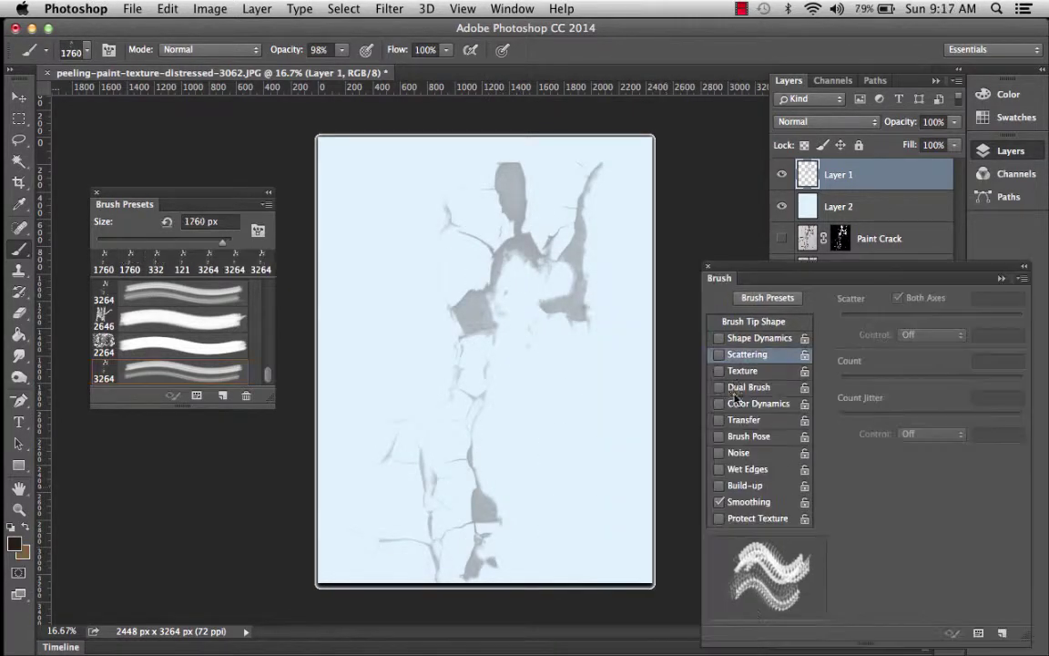
pyautogui.click(719, 354)
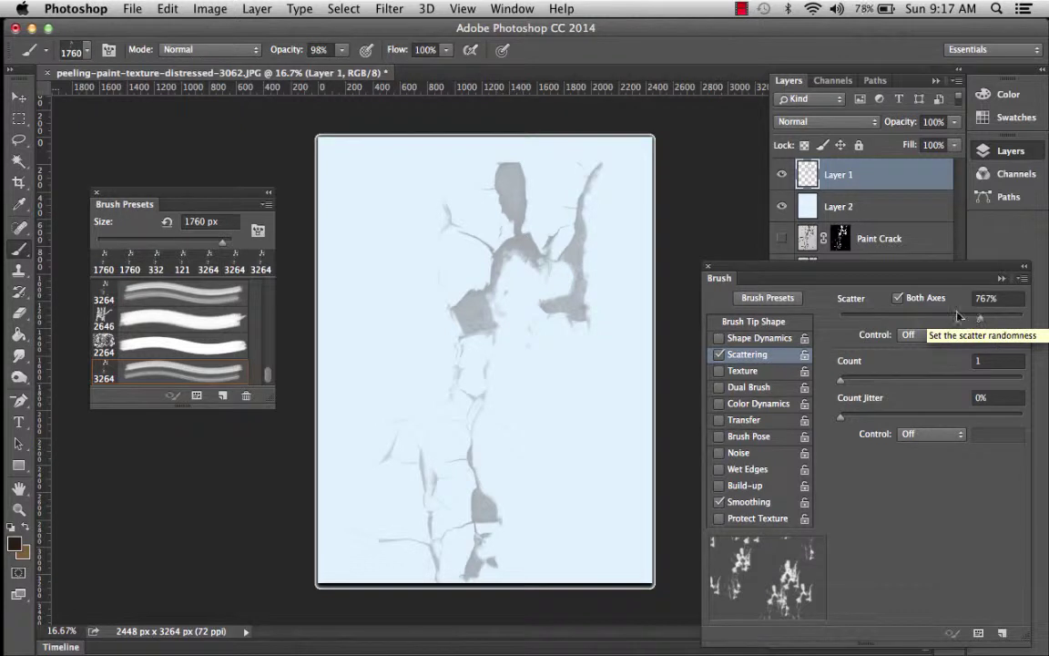
pyautogui.click(898, 298)
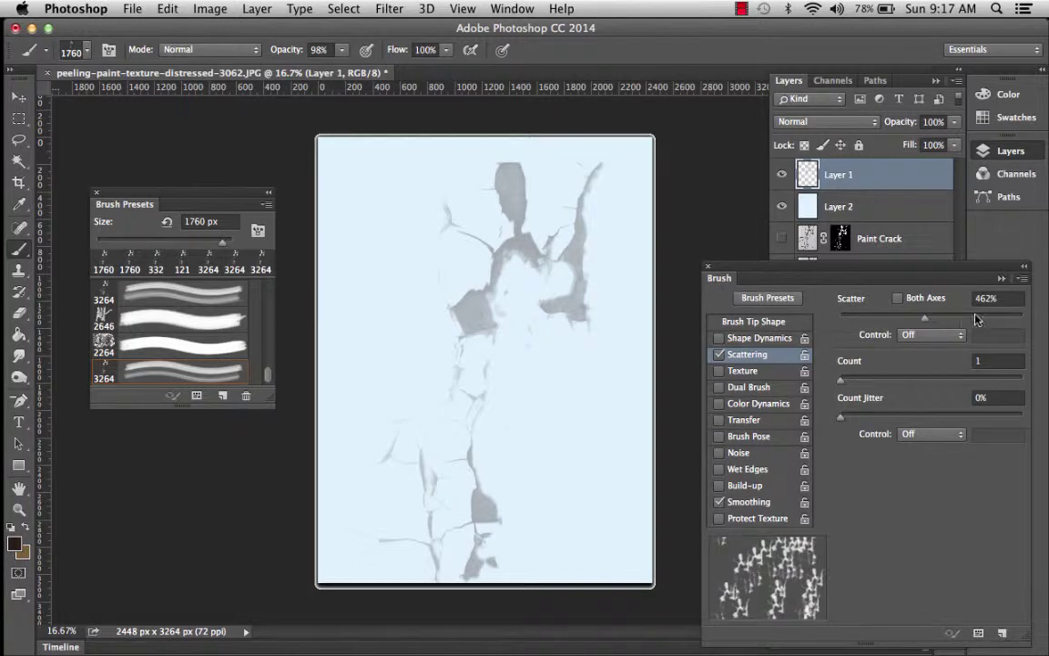
pyautogui.moveTo(981, 316); pyautogui.dragTo(976, 317)
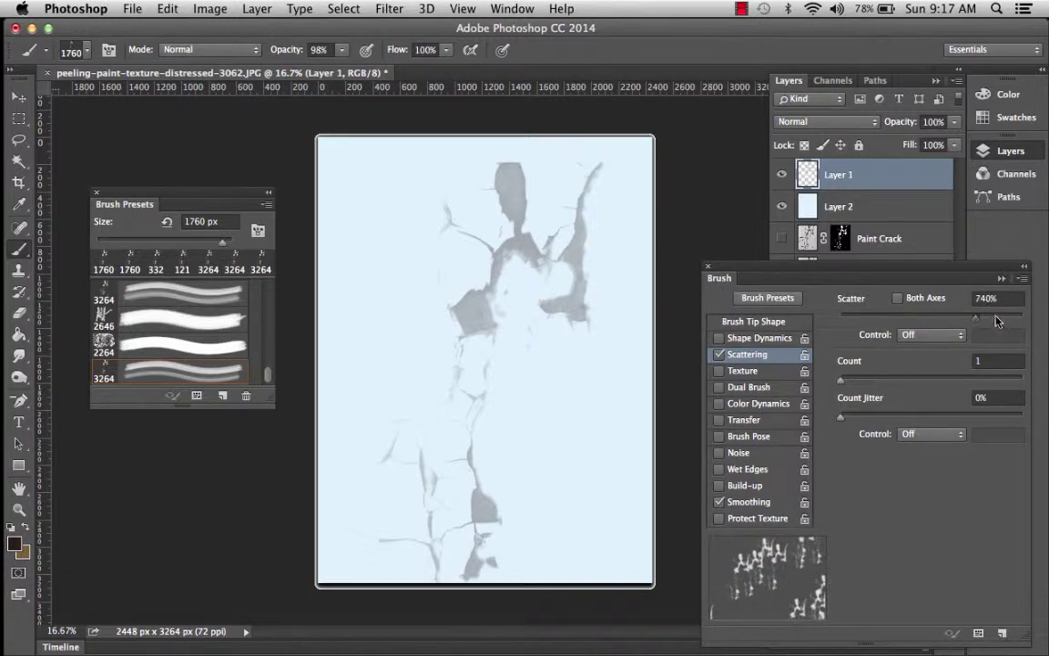
pyautogui.click(996, 318)
pyautogui.click(961, 318)
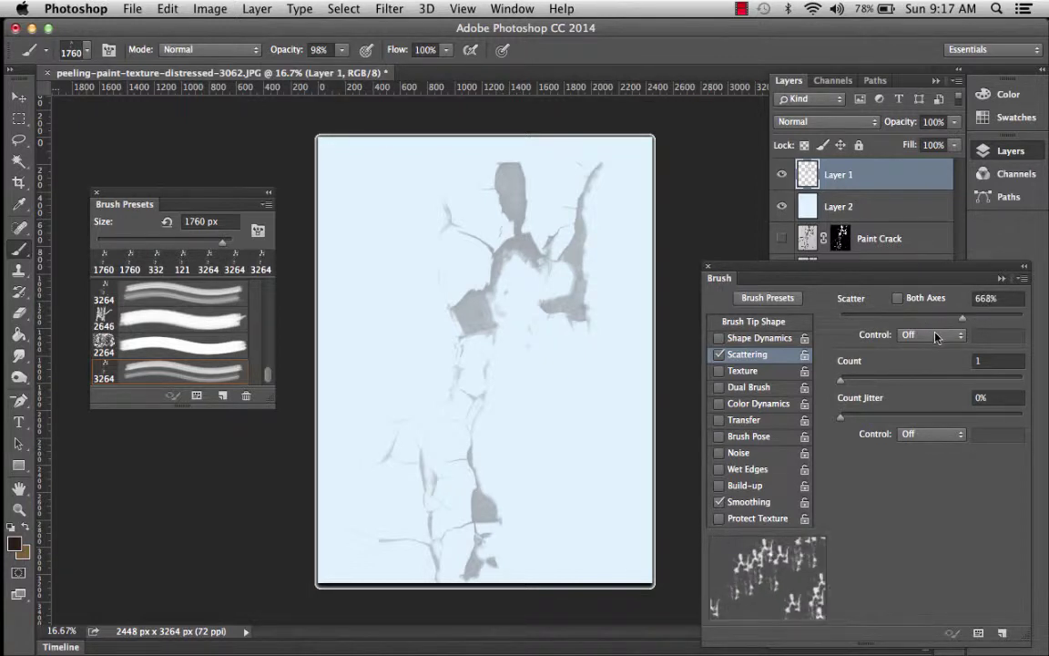
# Enable Shape Dynamics (Size Jitter 4%, Min Diameter 48%, Angle Jitter 30%, Flip X) and Color Dynamics.
pyautogui.click(742, 340)
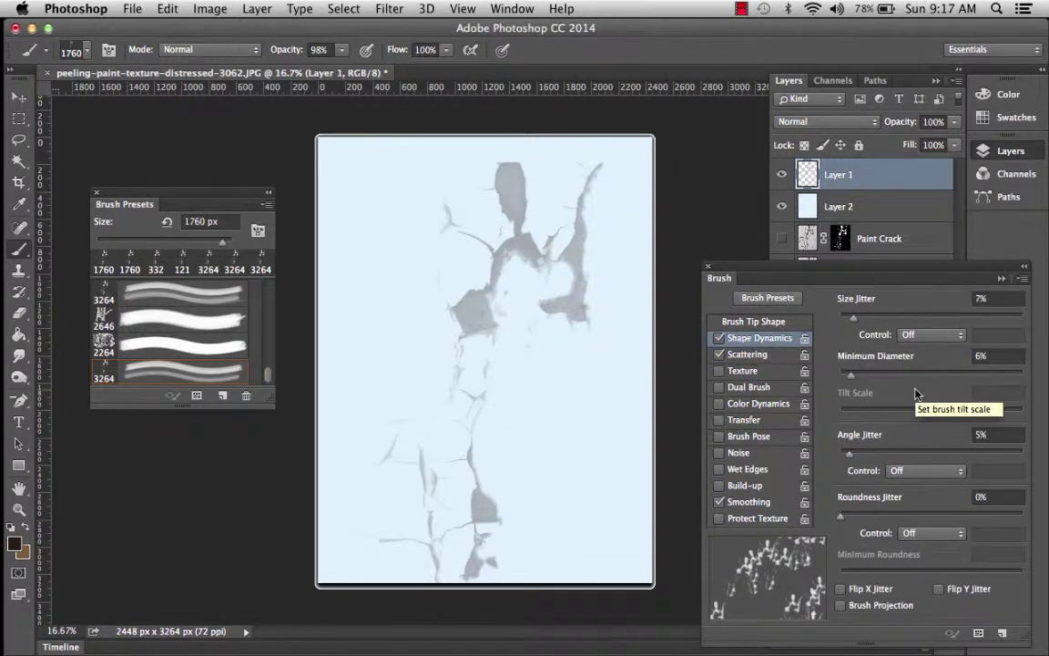
pyautogui.click(875, 316)
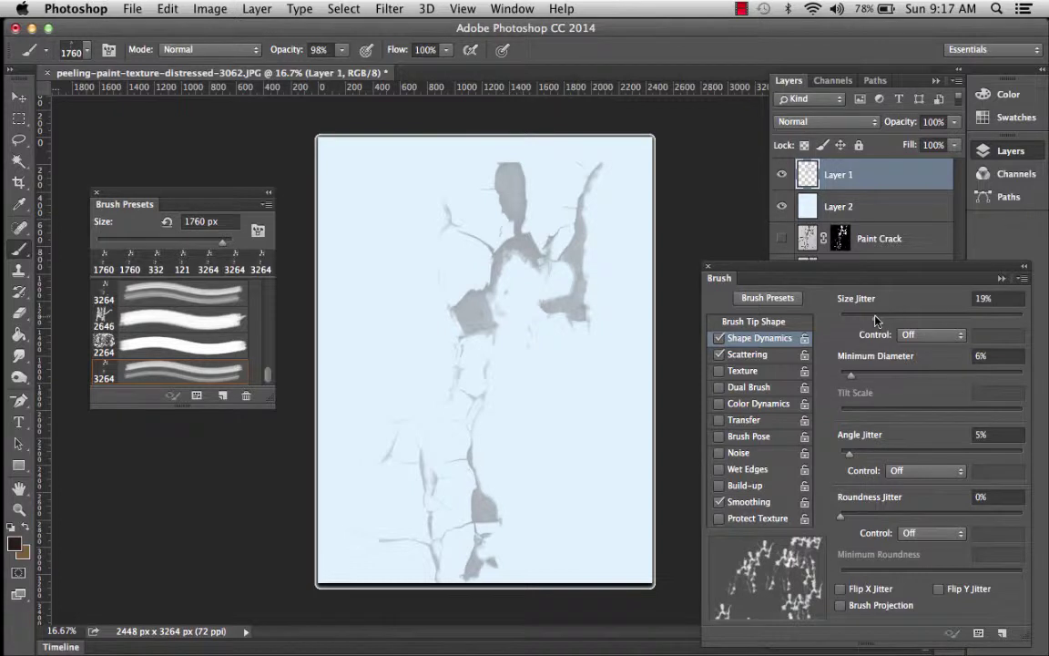
pyautogui.click(848, 317)
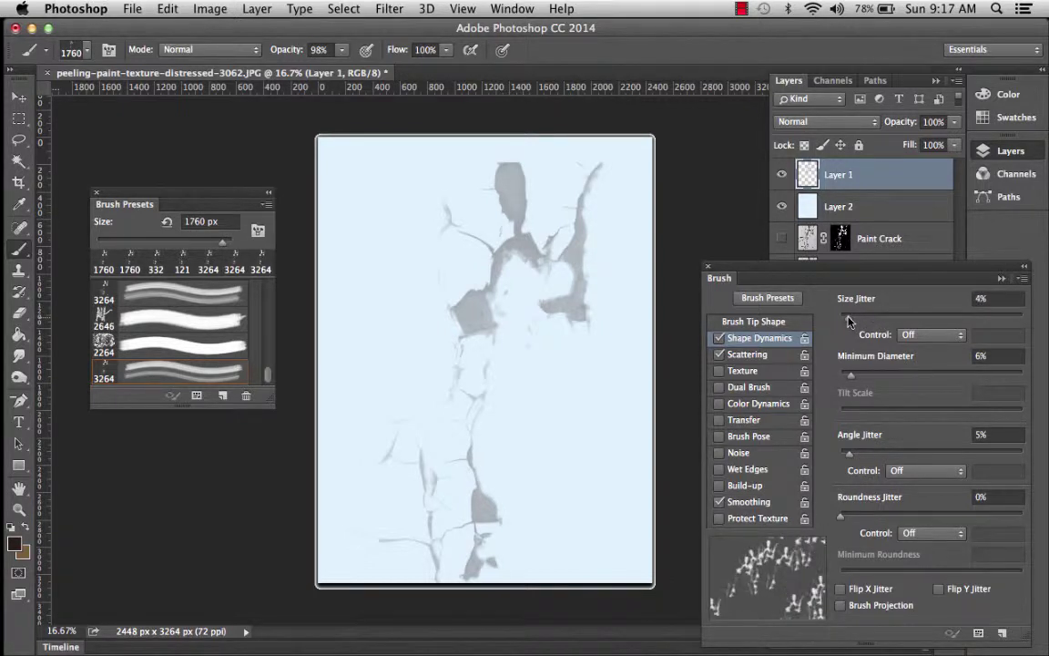
pyautogui.click(895, 373)
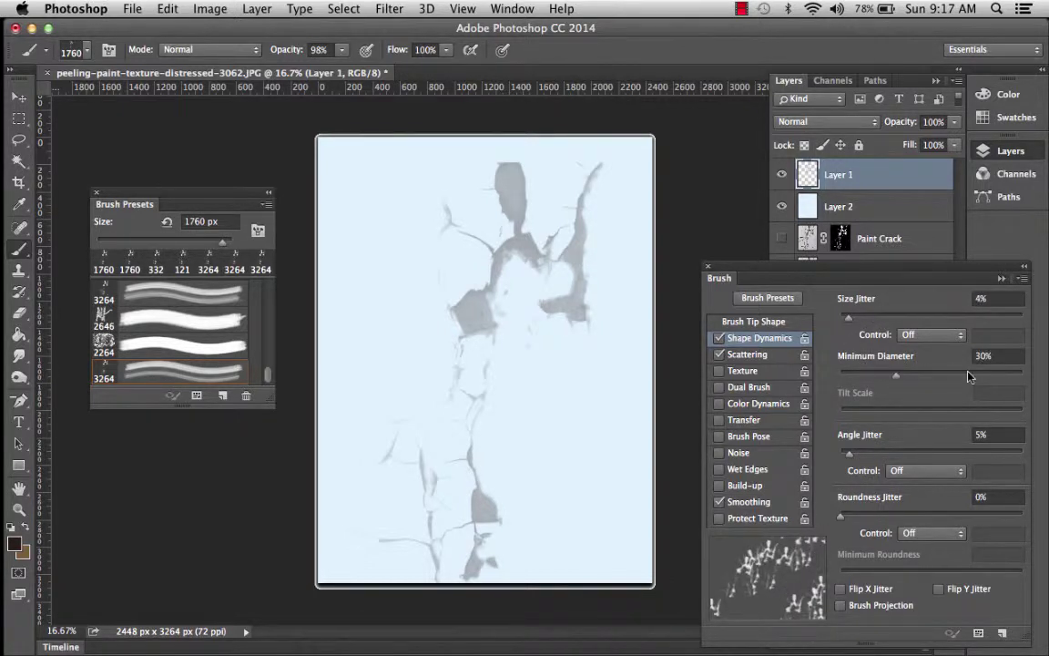
pyautogui.click(970, 374)
pyautogui.click(928, 375)
pyautogui.click(895, 451)
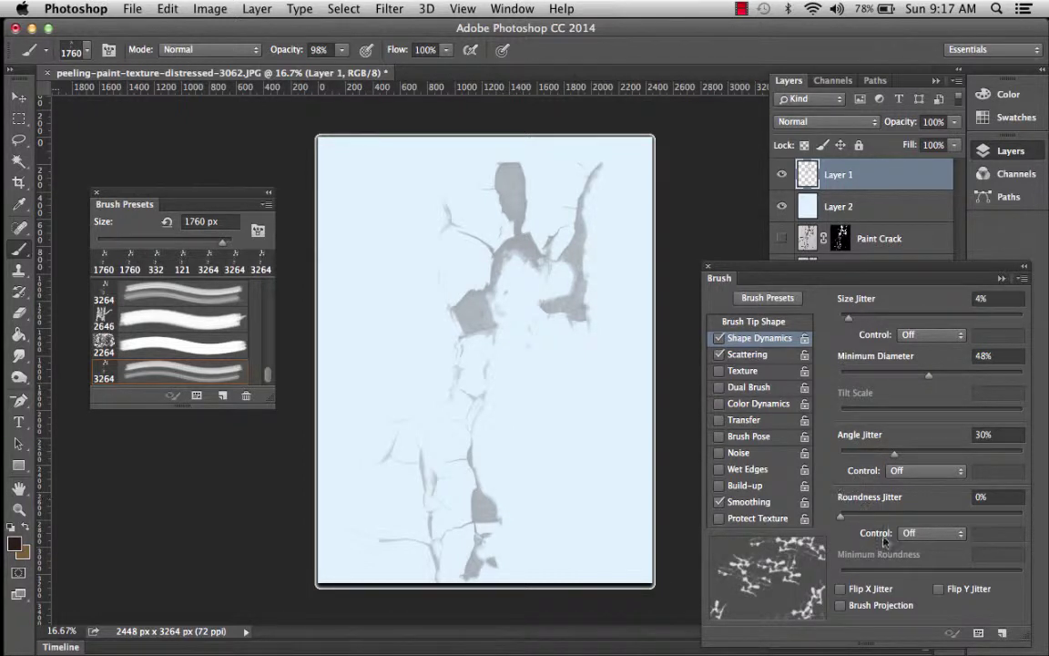
pyautogui.click(840, 589)
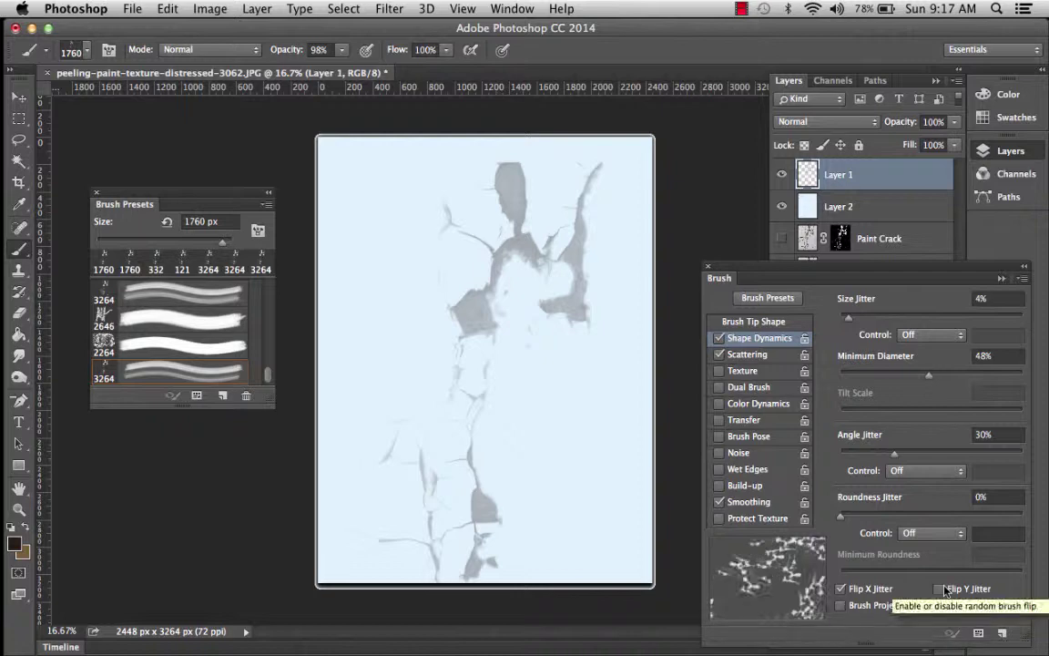
pyautogui.click(719, 405)
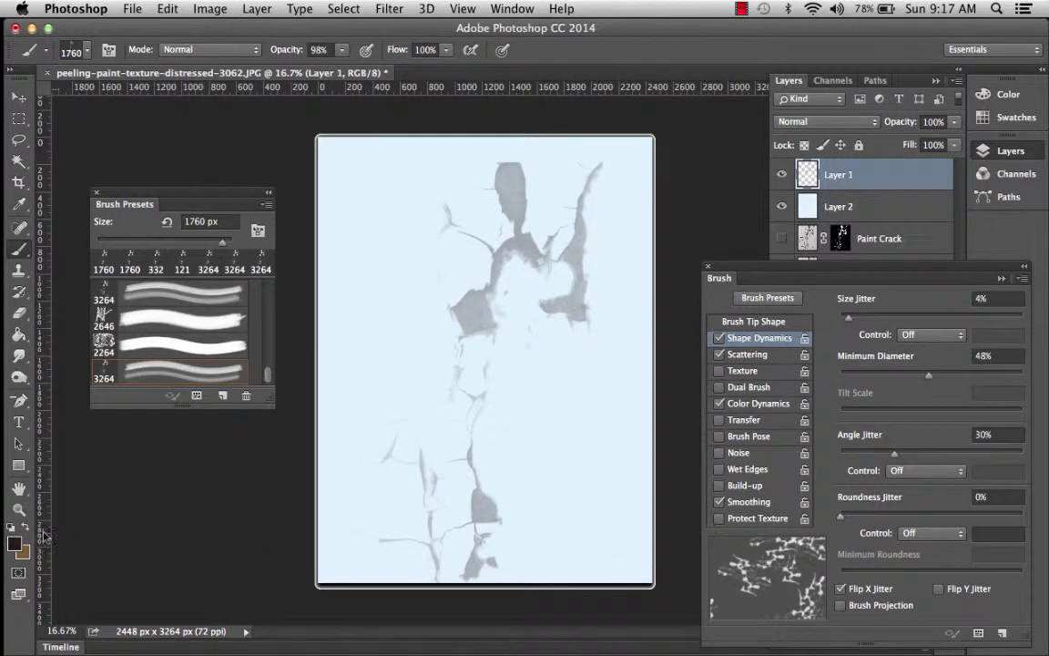
# Set colours #281d14 and #7c5f35, then paint brown cracks across the top, left and right.
pyautogui.click(15, 543)
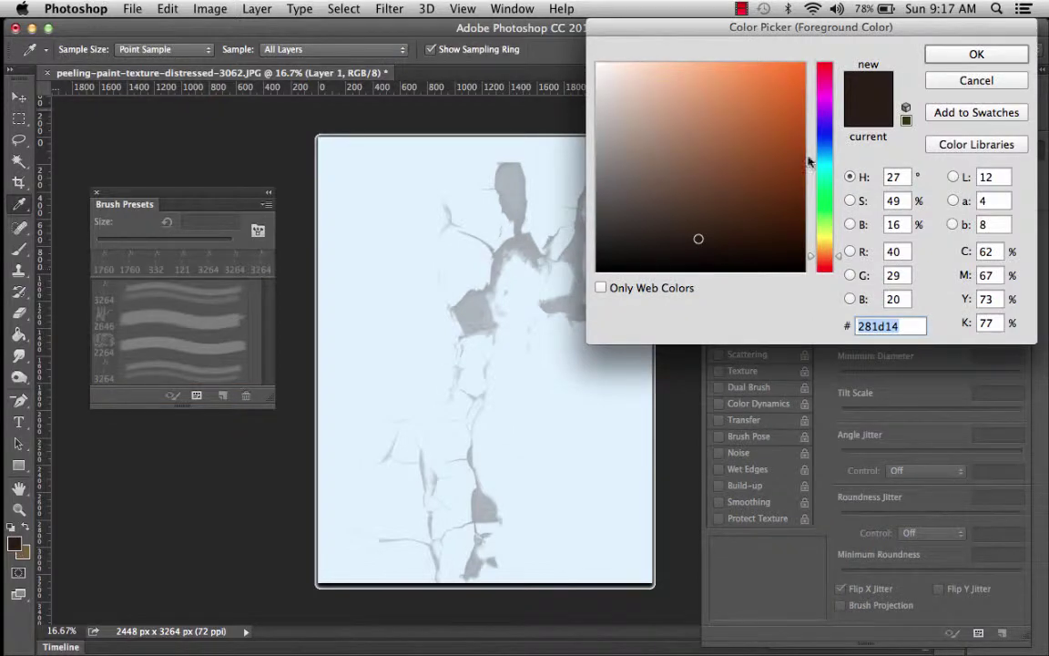
pyautogui.click(977, 55)
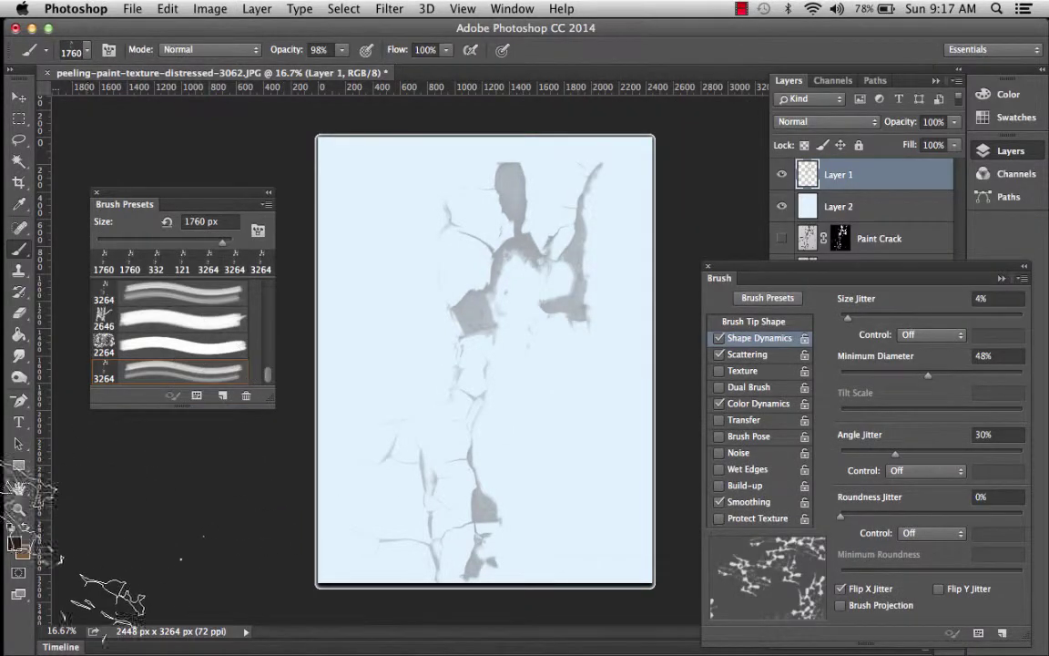
pyautogui.click(24, 550)
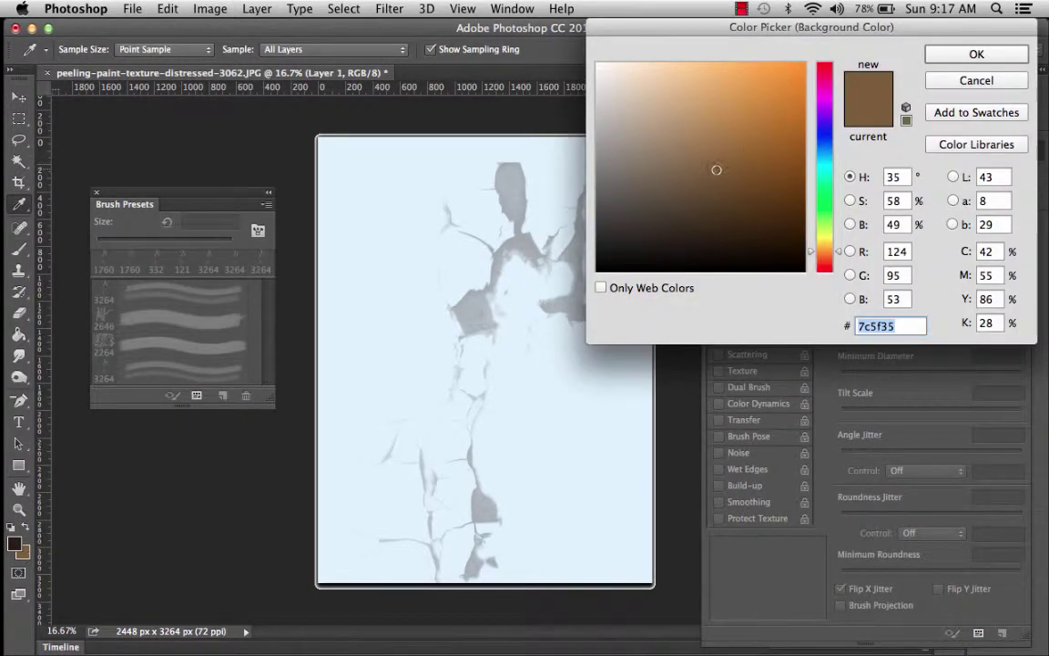
pyautogui.click(938, 53)
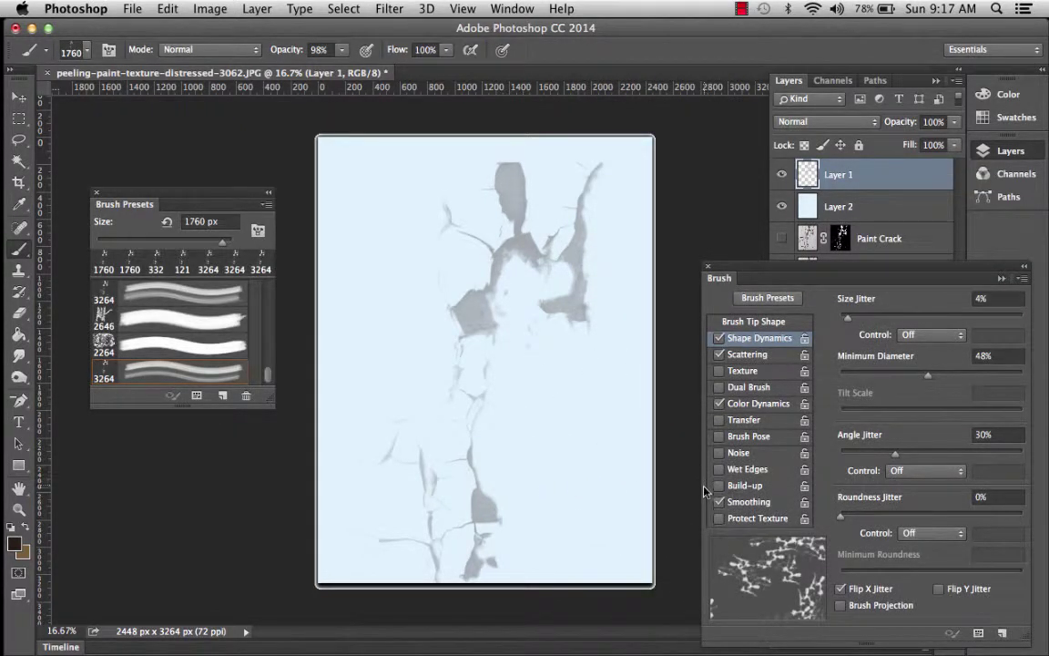
pyautogui.click(692, 446)
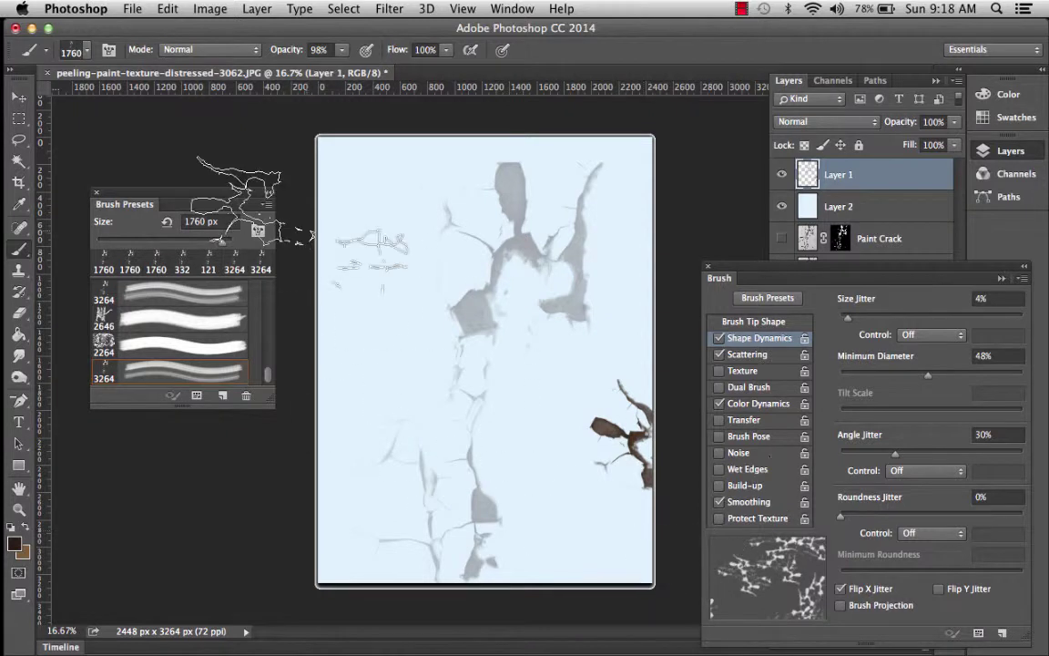
pyautogui.moveTo(292, 150)
pyautogui.mouseDown()
pyautogui.moveTo(300, 141)
pyautogui.moveTo(755, 346)
pyautogui.moveTo(332, 346)
pyautogui.mouseUp()
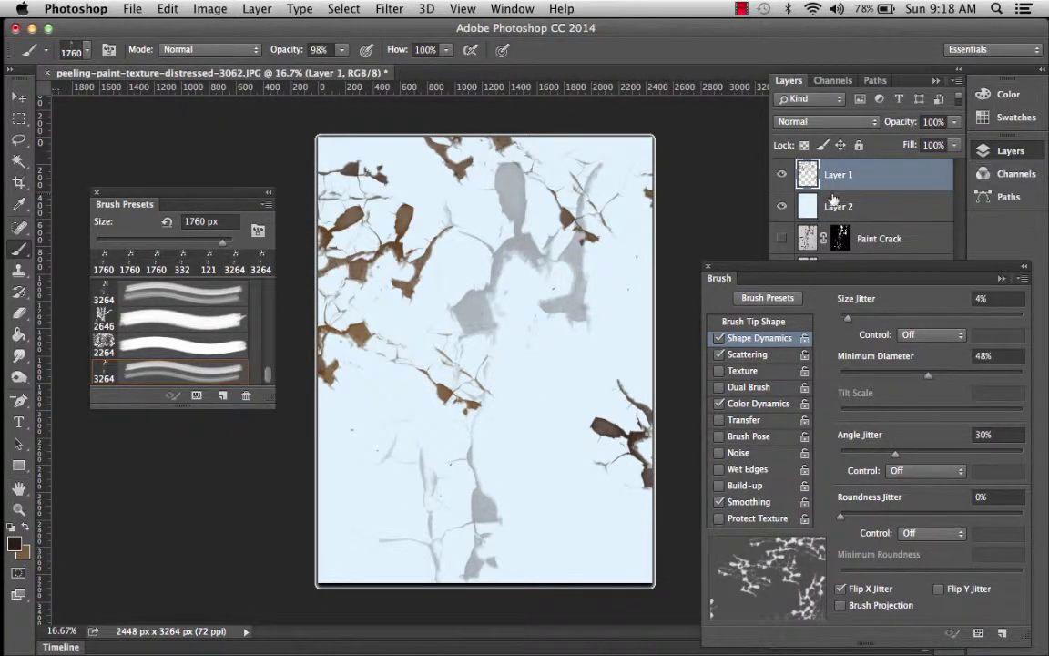
# Create empty Layer 3 above Layer 1, undo the brown test stroke, and disable Color Dynamics.
pyautogui.click(862, 178)
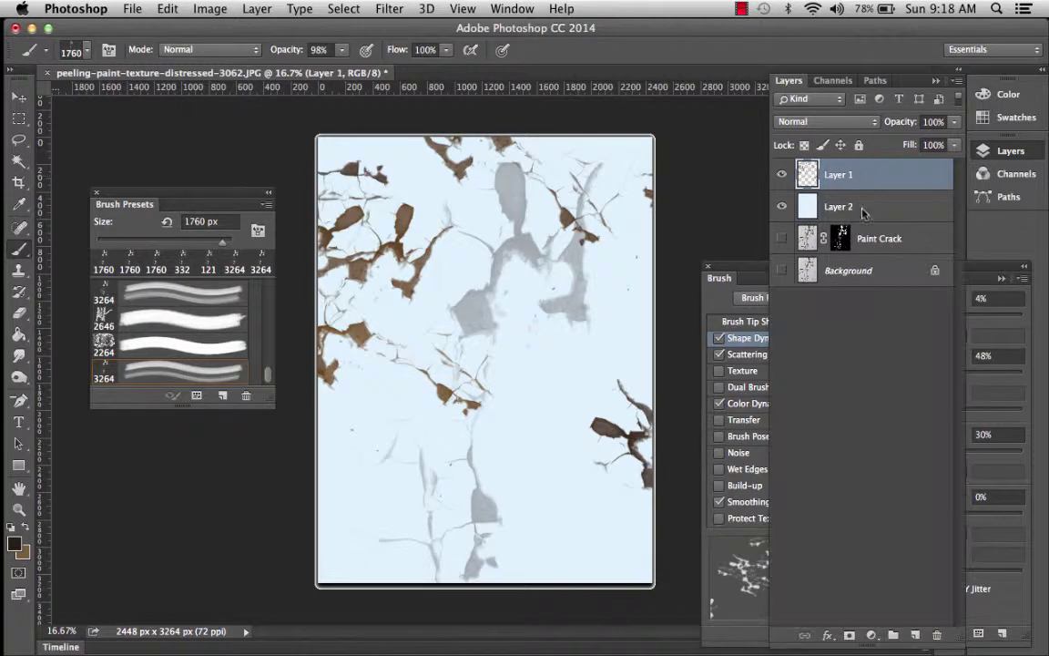
pyautogui.click(915, 635)
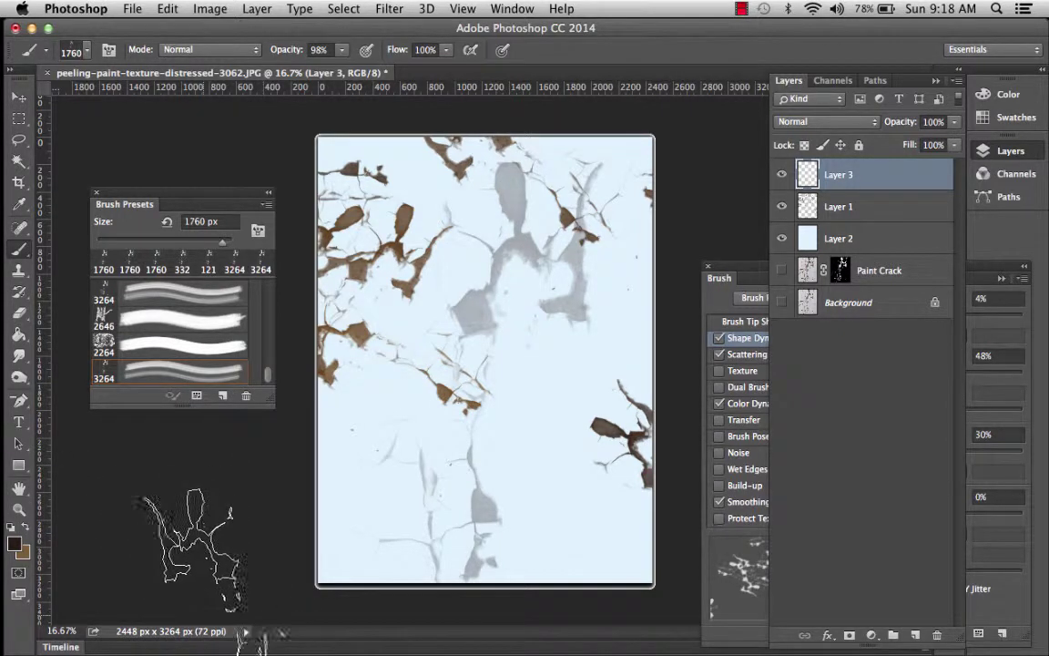
pyautogui.click(311, 569)
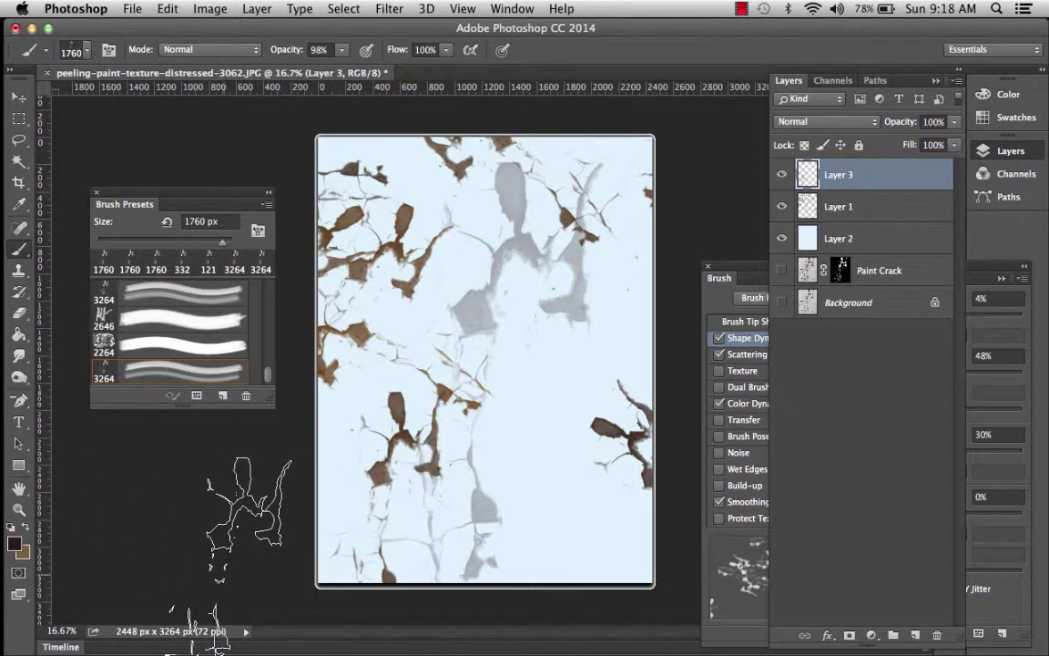
pyautogui.press('super+z')
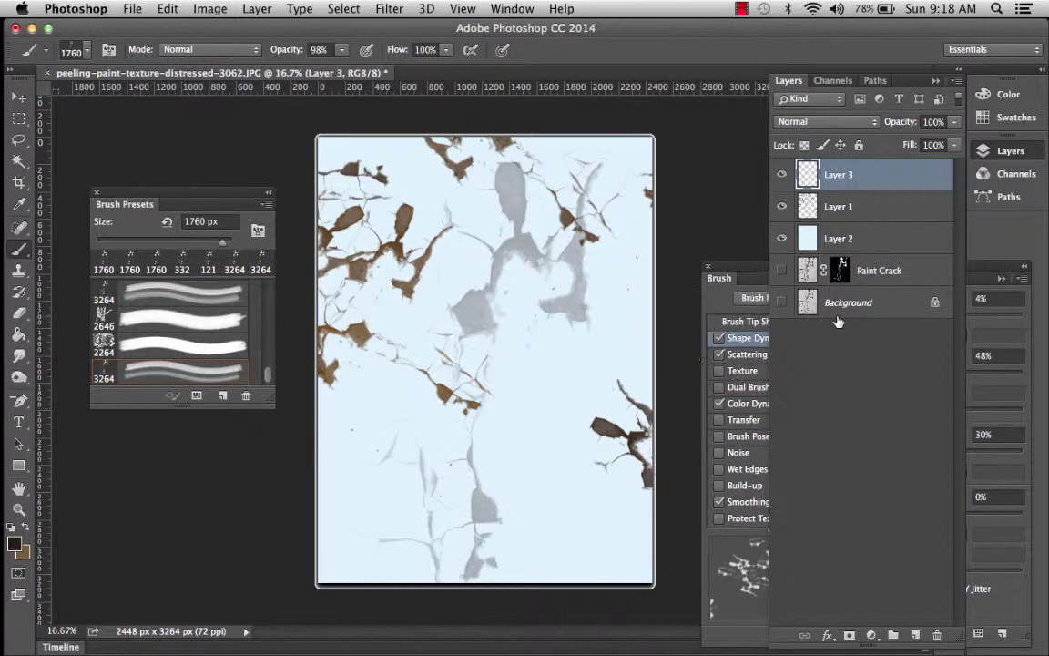
pyautogui.click(718, 407)
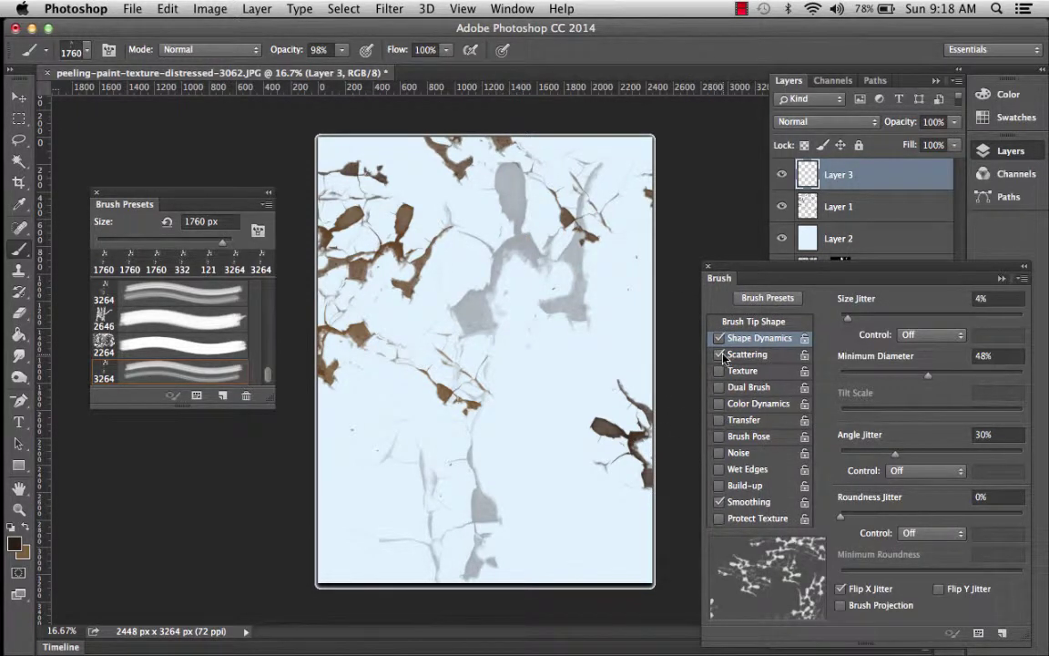
# Raise the brush size to 5000 px, stamp a dark crack on Layer 3, then add Layer 4 above Layer 1.
pyautogui.moveTo(222, 241); pyautogui.dragTo(229, 242)
pyautogui.moveTo(229, 242); pyautogui.dragTo(233, 241)
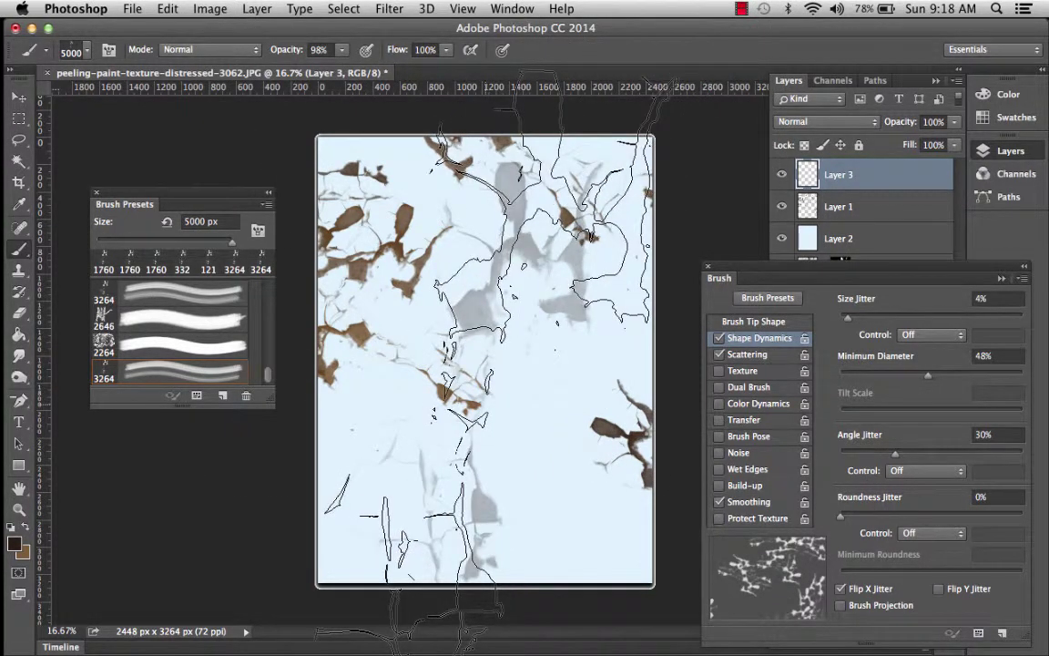
pyautogui.click(497, 351)
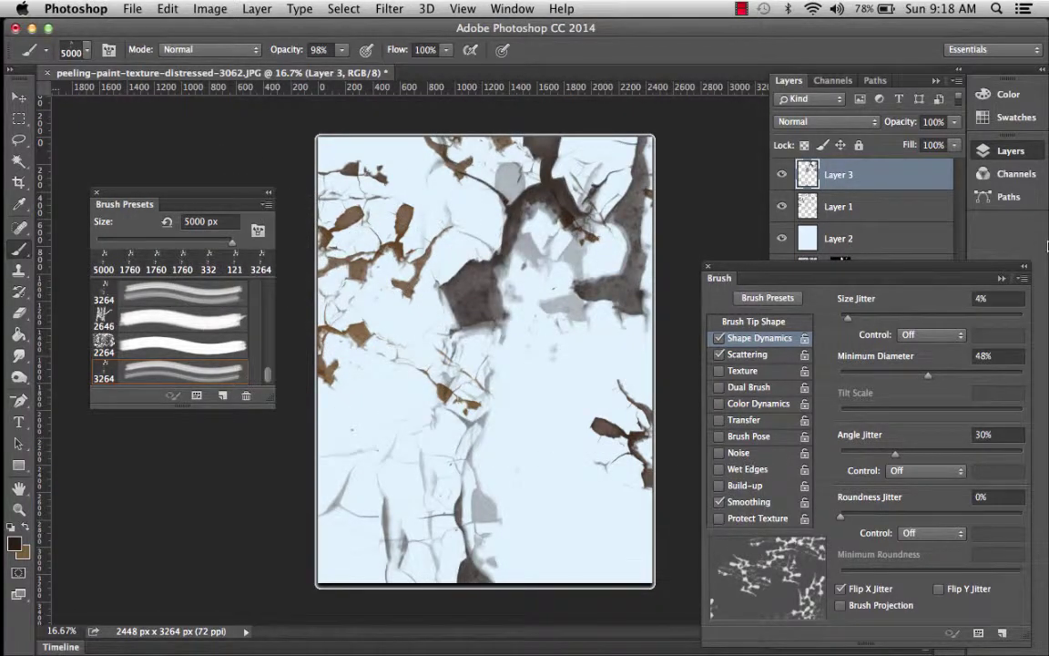
pyautogui.click(853, 209)
pyautogui.press('super+shift+alt+n')
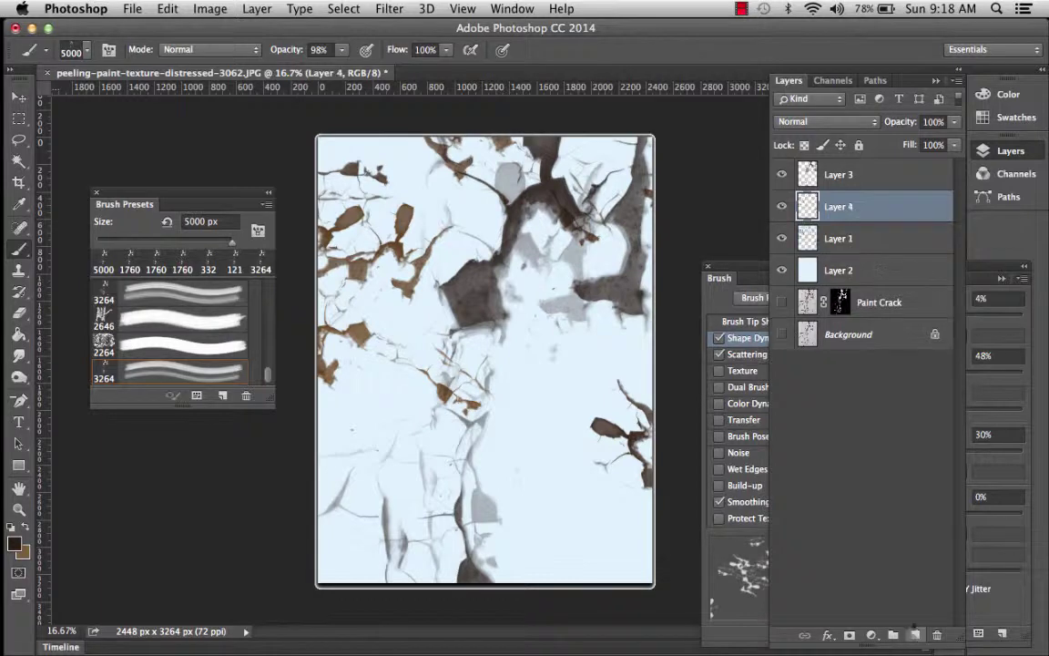